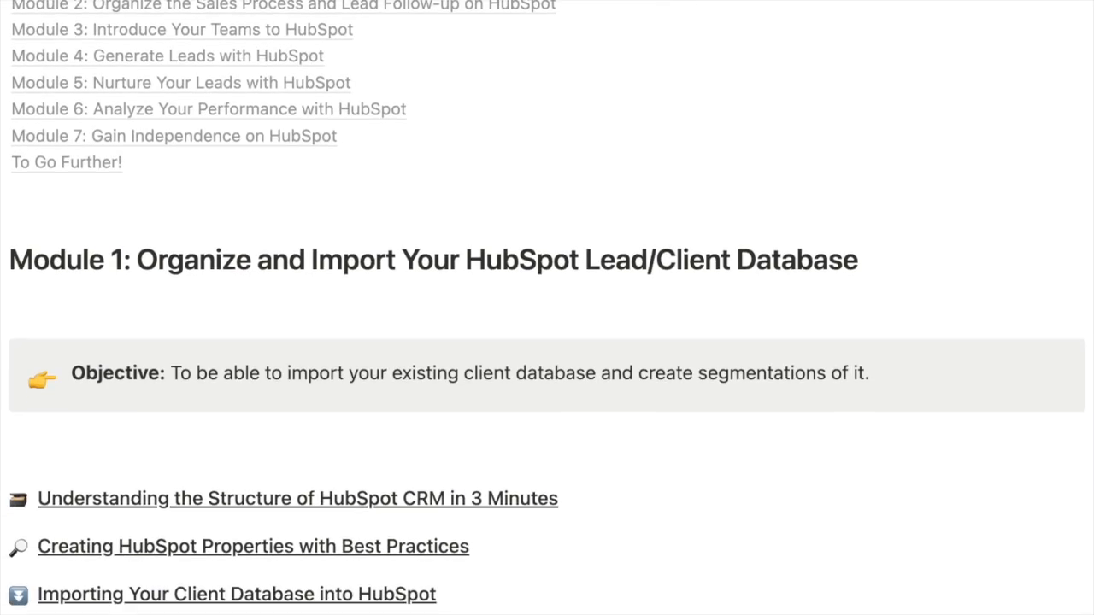
Look through the HubSpot setup guide's modules and their lesson lists
{"action": "scroll", "coordinate": [547, 342], "scroll_direction": "down", "scroll_amount": 3}
{"action": "scroll", "coordinate": [547, 308], "scroll_direction": "down", "scroll_amount": 10}
{"action": "scroll", "coordinate": [547, 308], "scroll_direction": "down", "scroll_amount": 10}
{"action": "scroll", "coordinate": [547, 307], "scroll_direction": "down", "scroll_amount": 10}
{"action": "scroll", "coordinate": [547, 308], "scroll_direction": "down", "scroll_amount": 10}
{"action": "scroll", "coordinate": [547, 308], "scroll_direction": "down", "scroll_amount": 10}
{"action": "scroll", "coordinate": [547, 307], "scroll_direction": "down", "scroll_amount": 10}
{"action": "scroll", "coordinate": [547, 308], "scroll_direction": "down", "scroll_amount": 2}
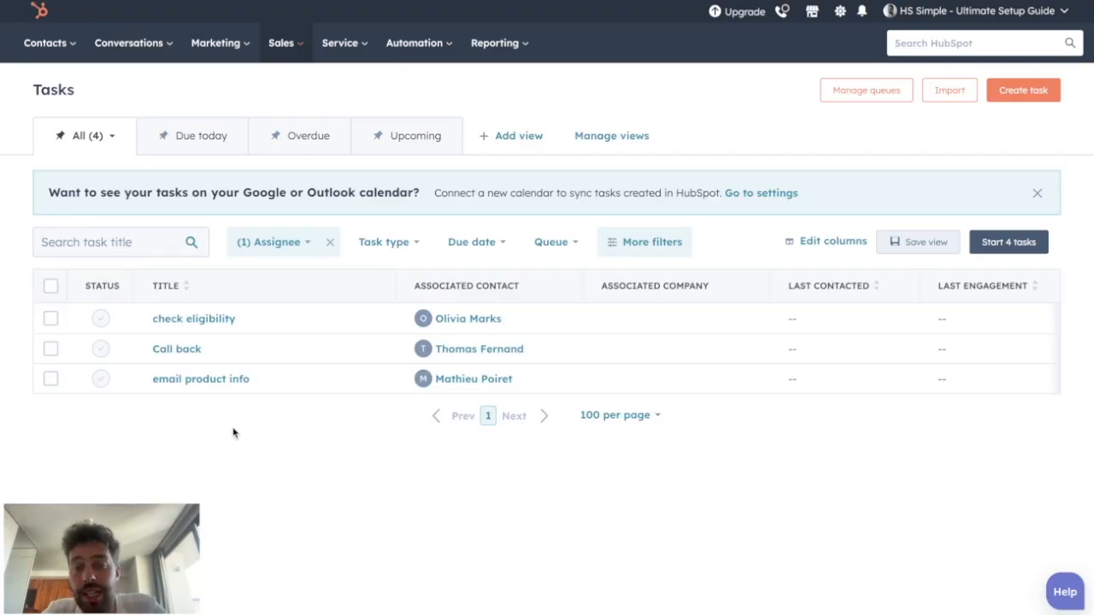
Open the sales task list afresh and check its assignee filter and the listed tasks
{"action": "left_click", "coordinate": [276, 50]}
{"action": "left_click", "coordinate": [290, 176]}
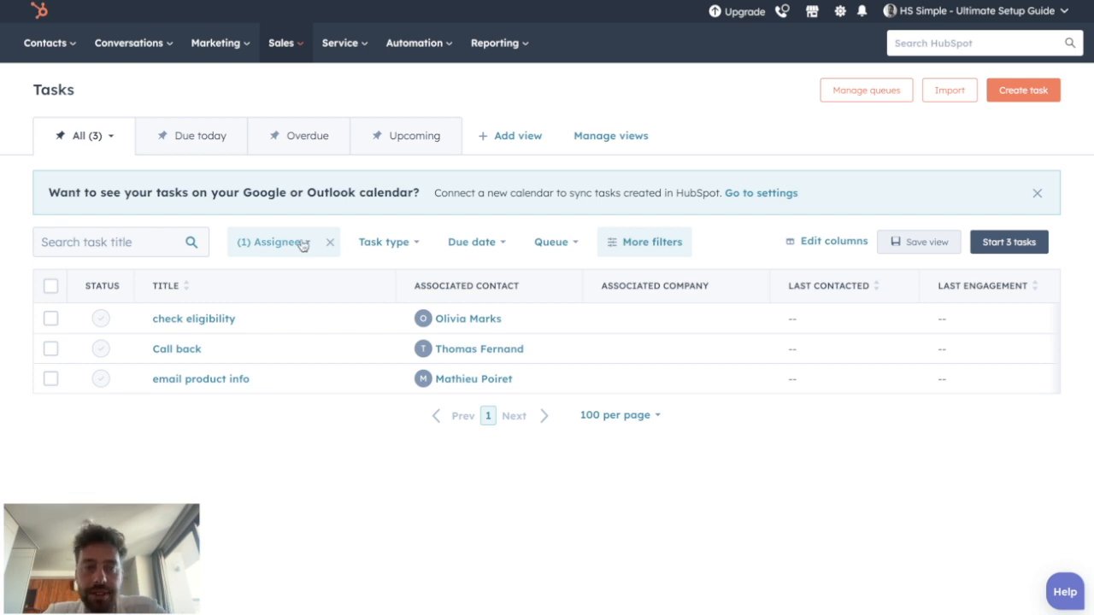
{"action": "left_click", "coordinate": [303, 247]}
{"action": "left_click", "coordinate": [187, 480]}
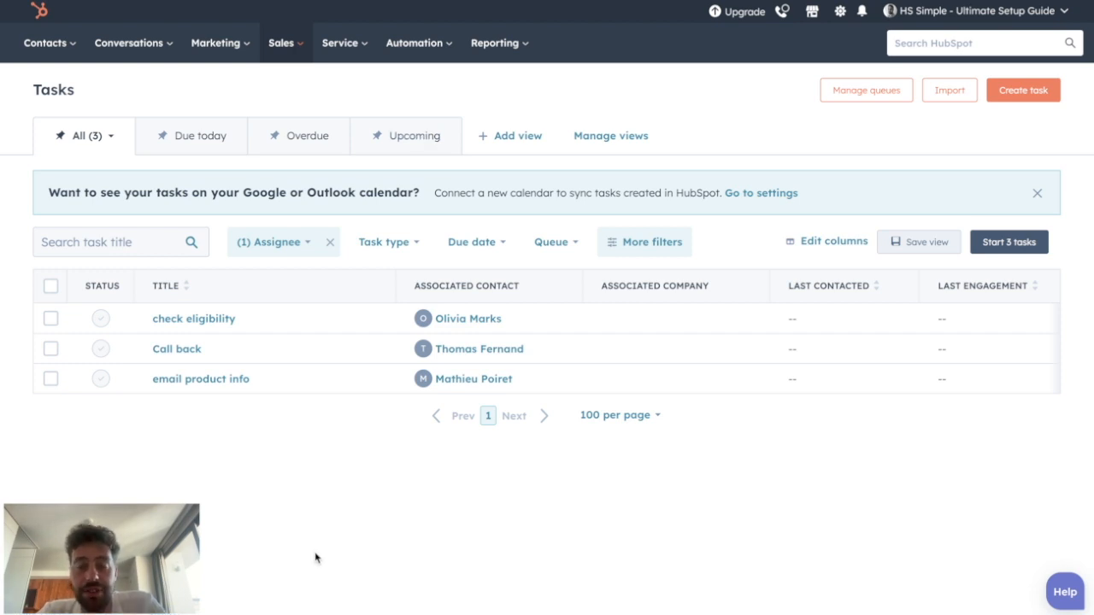
{"action": "left_click_drag", "start_coordinate": [277, 502], "coordinate": [168, 308]}
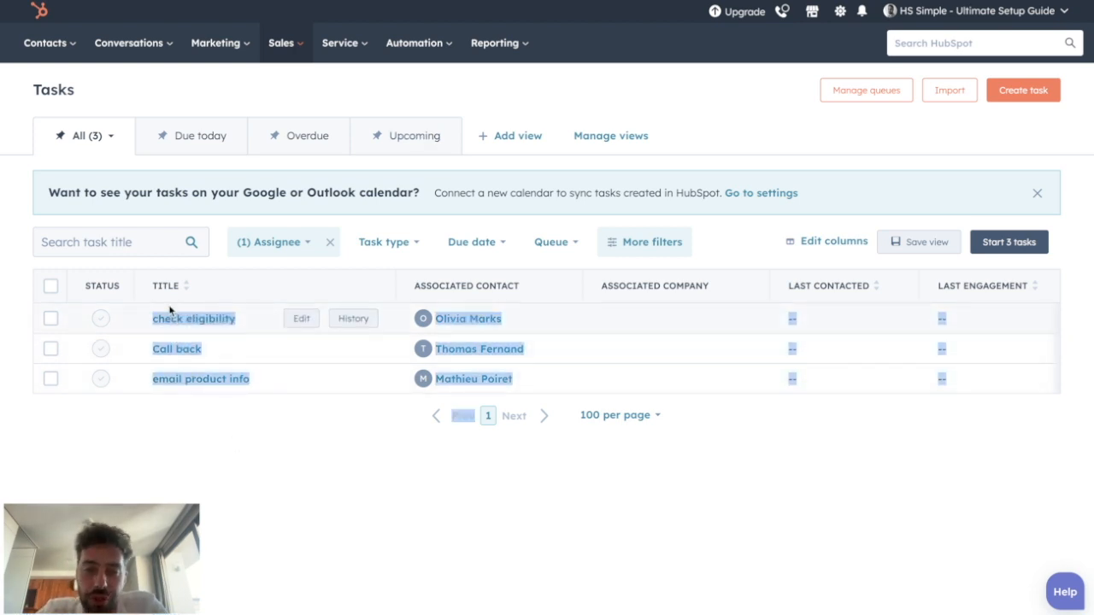
{"action": "left_click", "coordinate": [184, 475]}
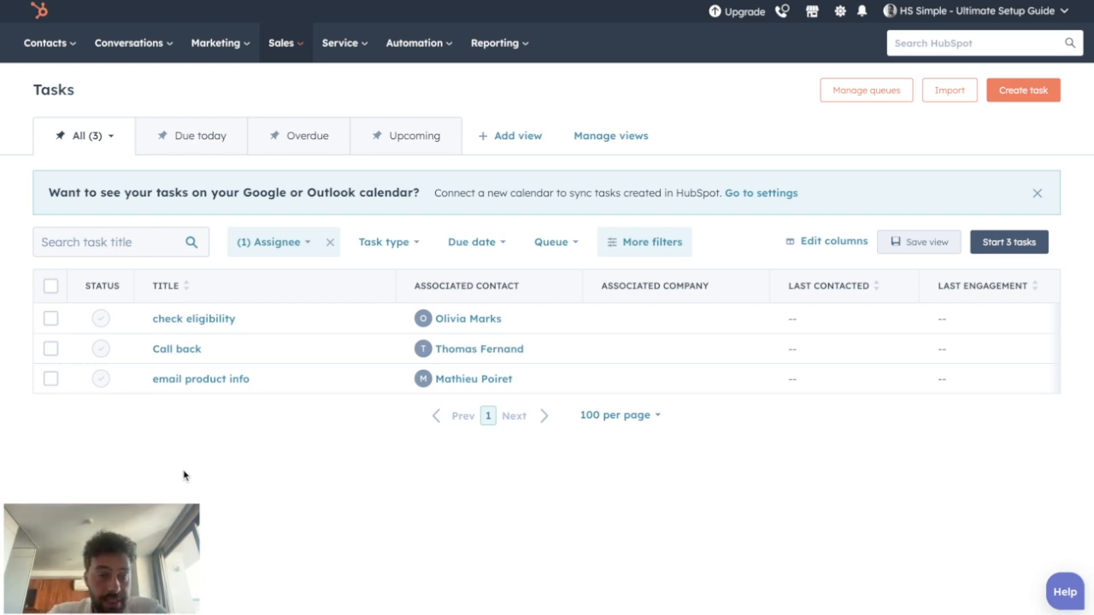
Start working through the listed tasks in sequence and skip the "check eligibility" task
{"action": "left_click", "coordinate": [1010, 245]}
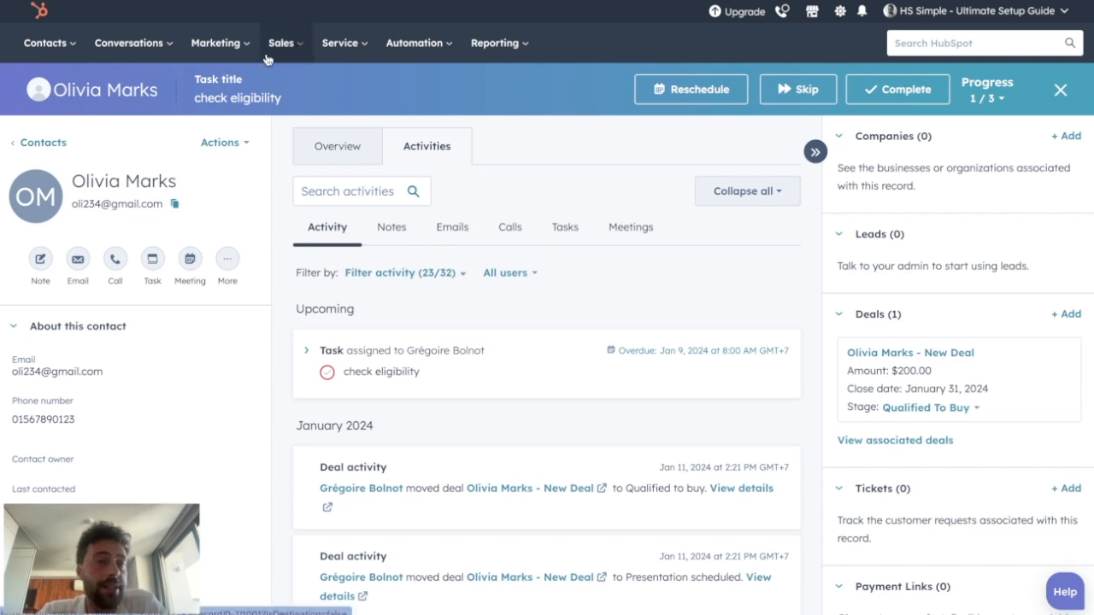
{"action": "left_click_drag", "start_coordinate": [193, 99], "coordinate": [283, 100]}
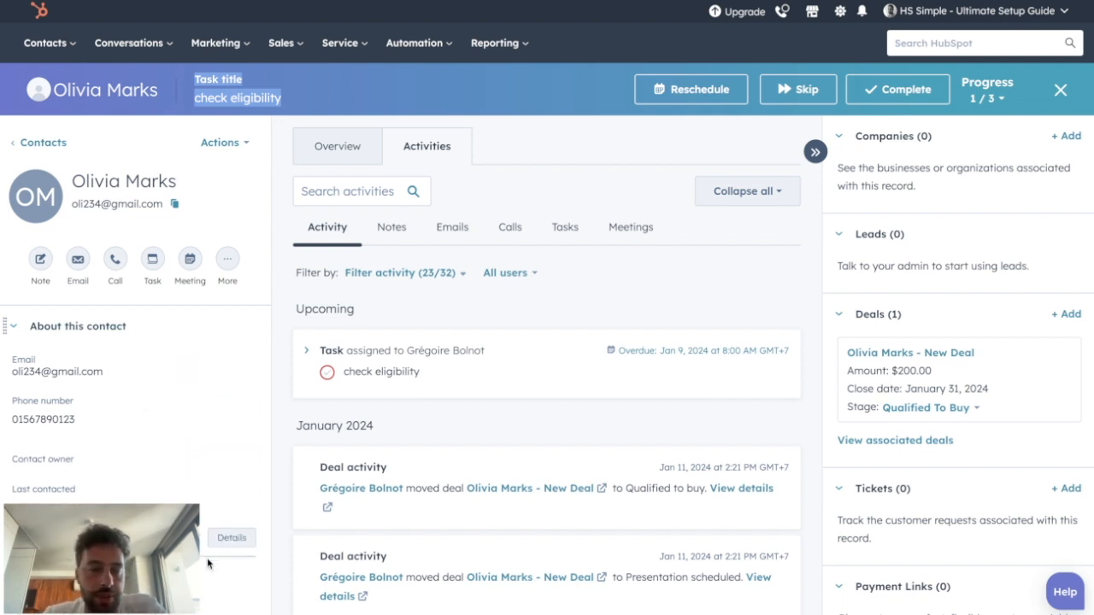
{"action": "left_click", "coordinate": [60, 541]}
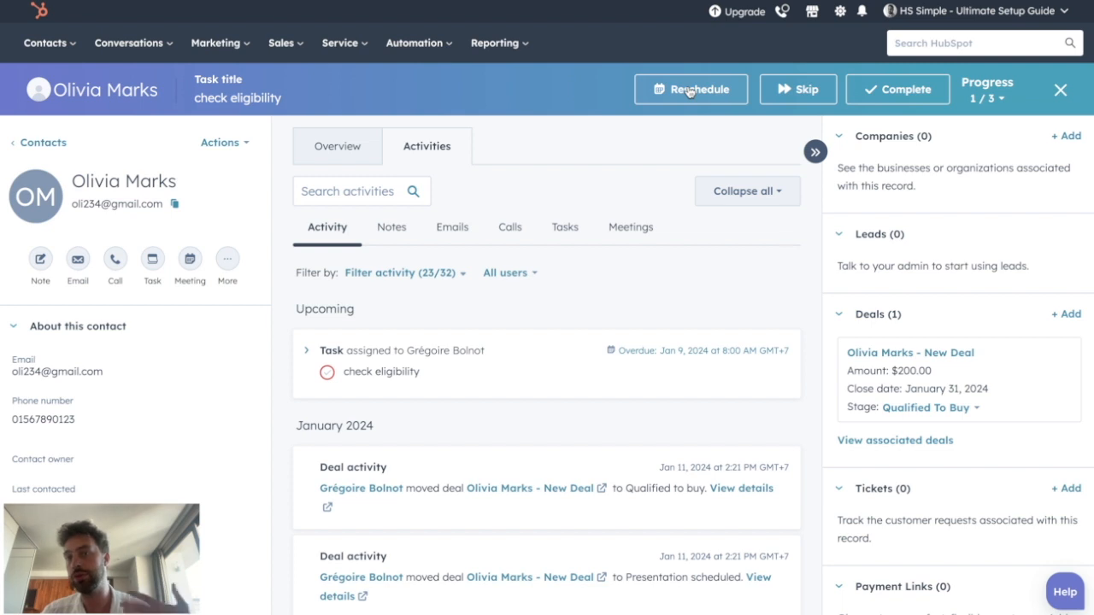
{"action": "left_click", "coordinate": [788, 89]}
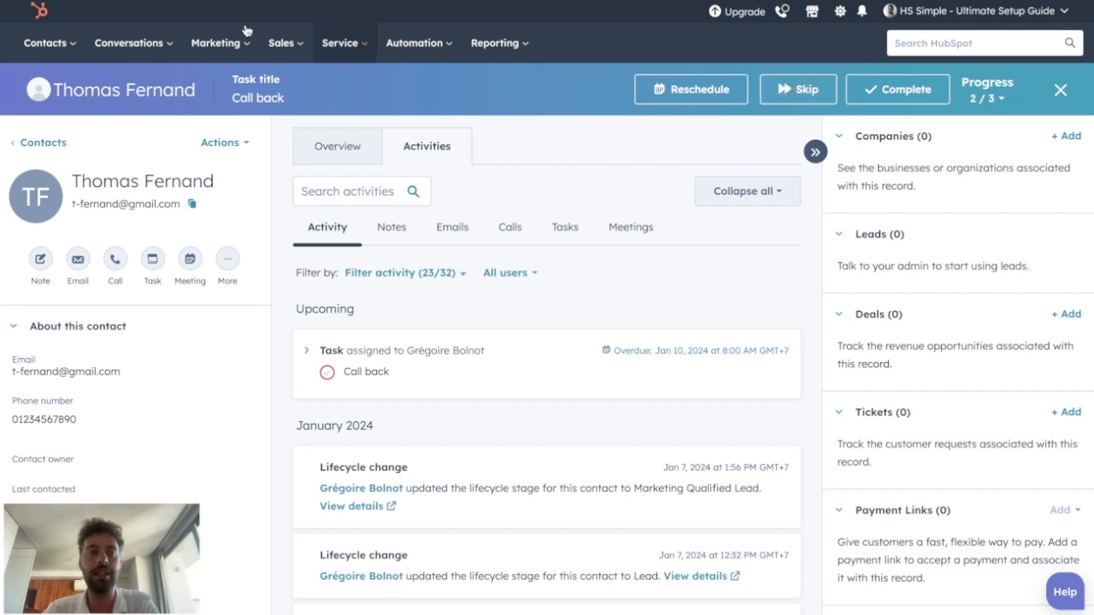
Check the "Call back" task's details on the contact record and complete it, advancing to the next task
{"action": "left_click_drag", "start_coordinate": [230, 95], "coordinate": [288, 104]}
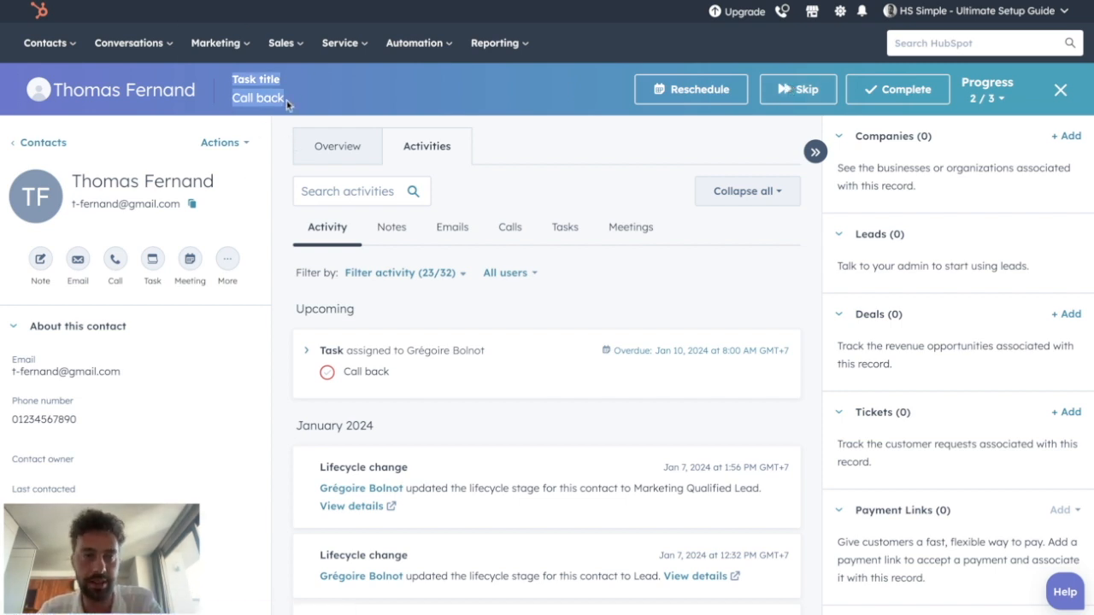
{"action": "left_click", "coordinate": [288, 105]}
{"action": "left_click", "coordinate": [309, 351]}
{"action": "scroll", "coordinate": [425, 467], "scroll_direction": "down", "scroll_amount": 1}
{"action": "scroll", "coordinate": [425, 467], "scroll_direction": "up", "scroll_amount": 1}
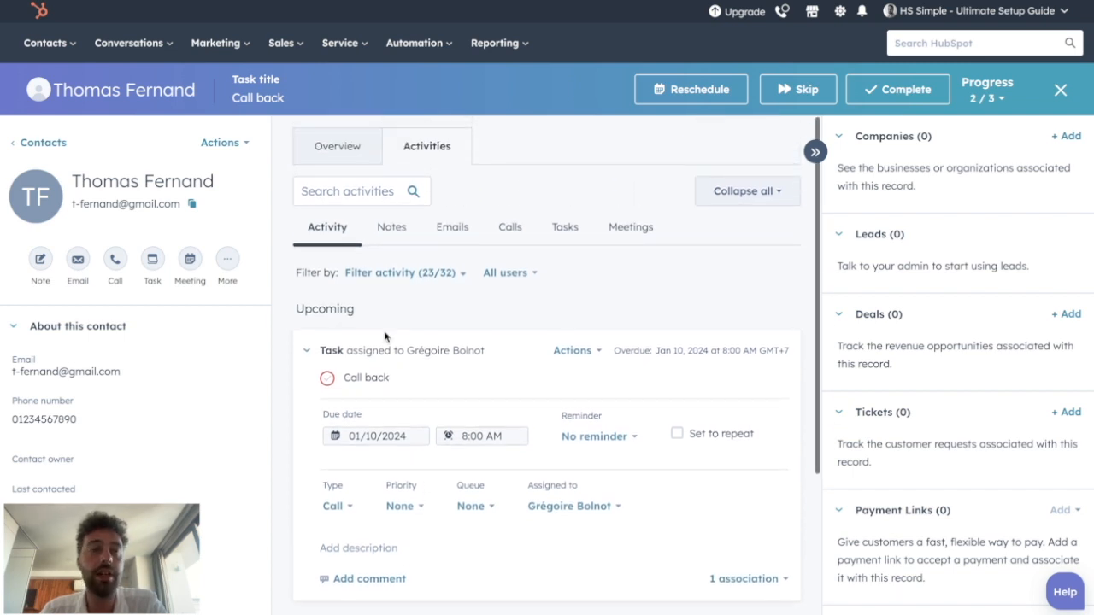
{"action": "left_click", "coordinate": [307, 350]}
{"action": "left_click_drag", "start_coordinate": [233, 96], "coordinate": [330, 97]}
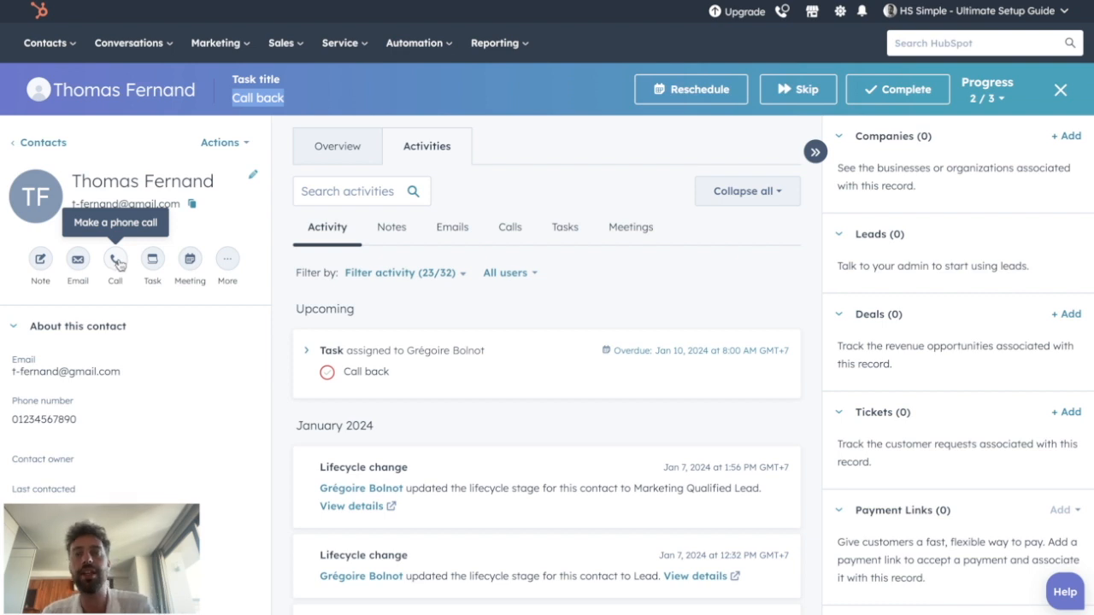
{"action": "left_click", "coordinate": [894, 92]}
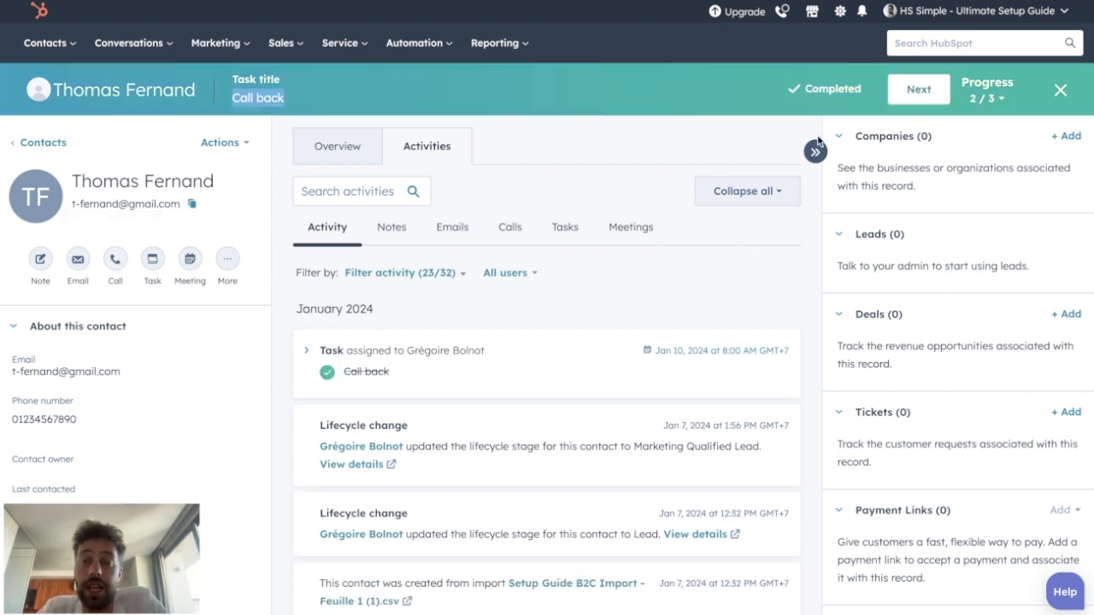
{"action": "left_click", "coordinate": [919, 94]}
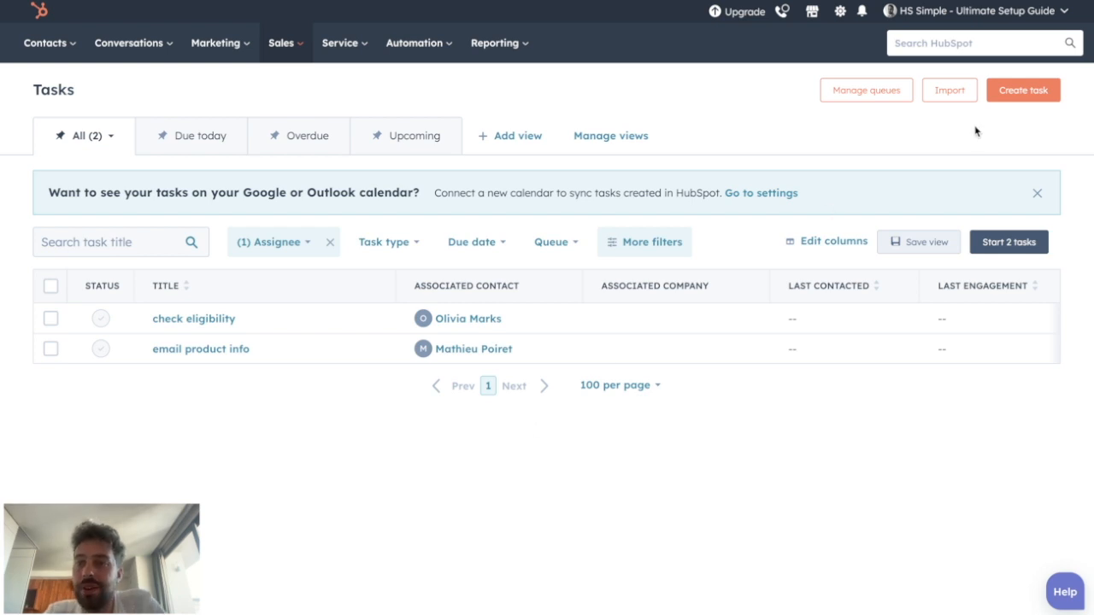
Start a new task titled "call back to check interest" with type Call and High priority
{"action": "left_click", "coordinate": [1002, 99]}
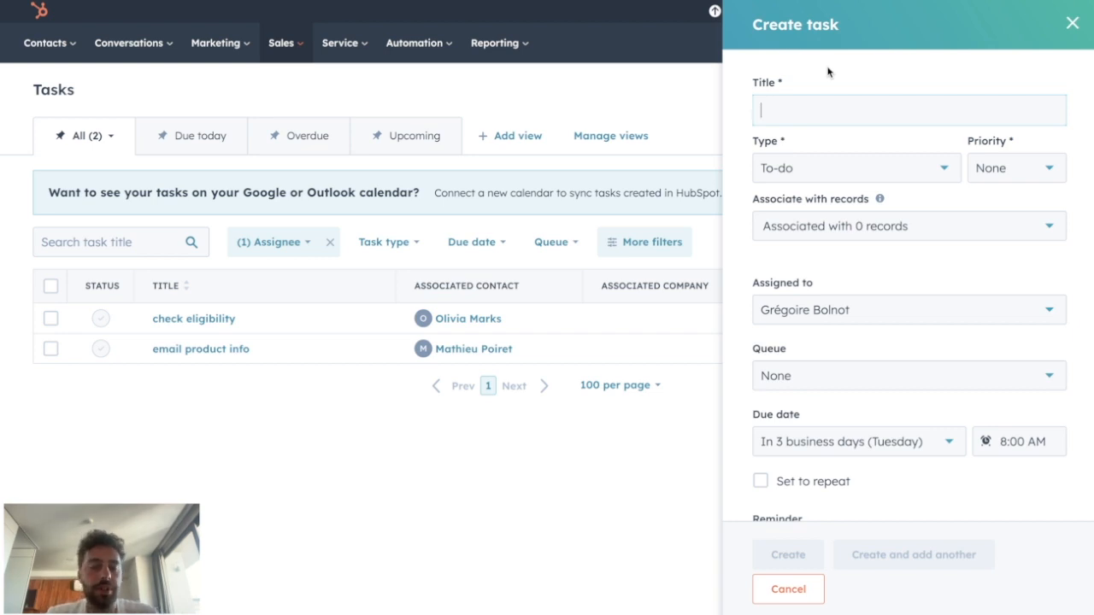
{"action": "type", "text": "call back o check interest"}
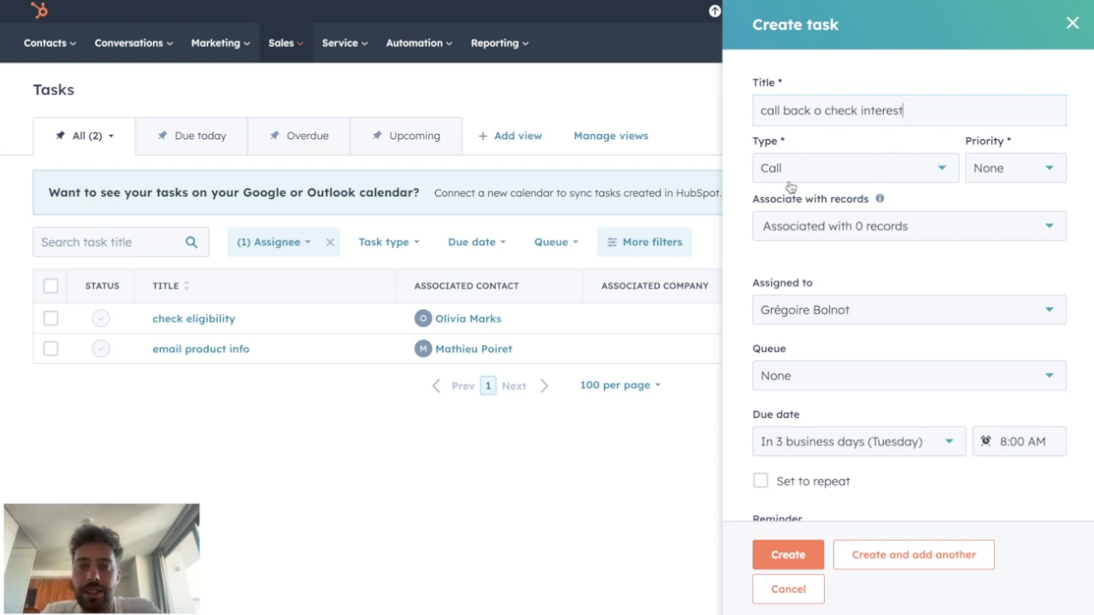
{"action": "left_click", "coordinate": [768, 166]}
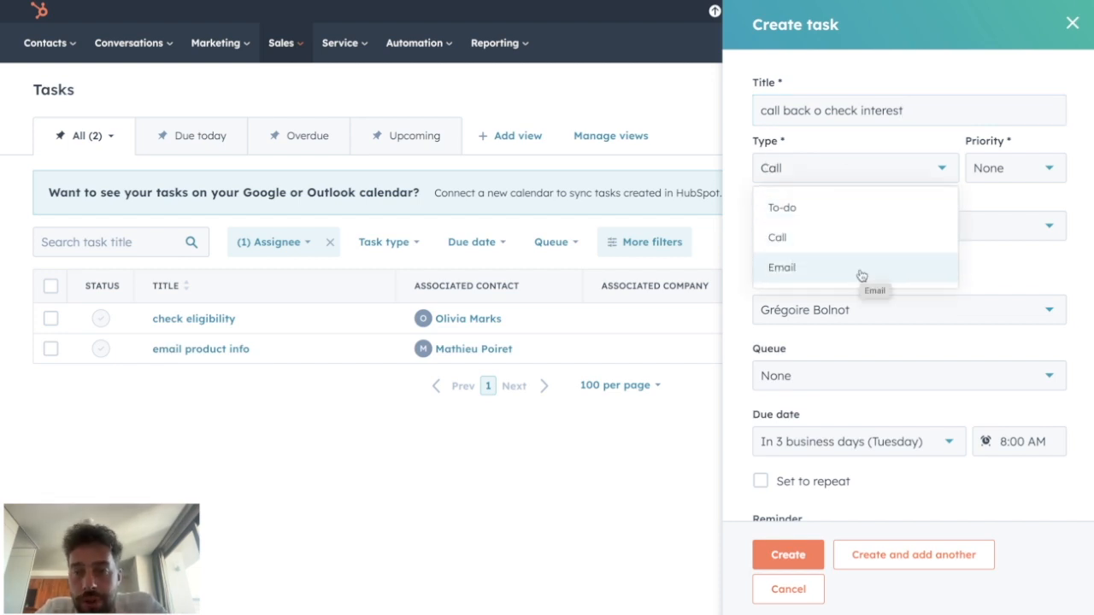
{"action": "left_click", "coordinate": [820, 249]}
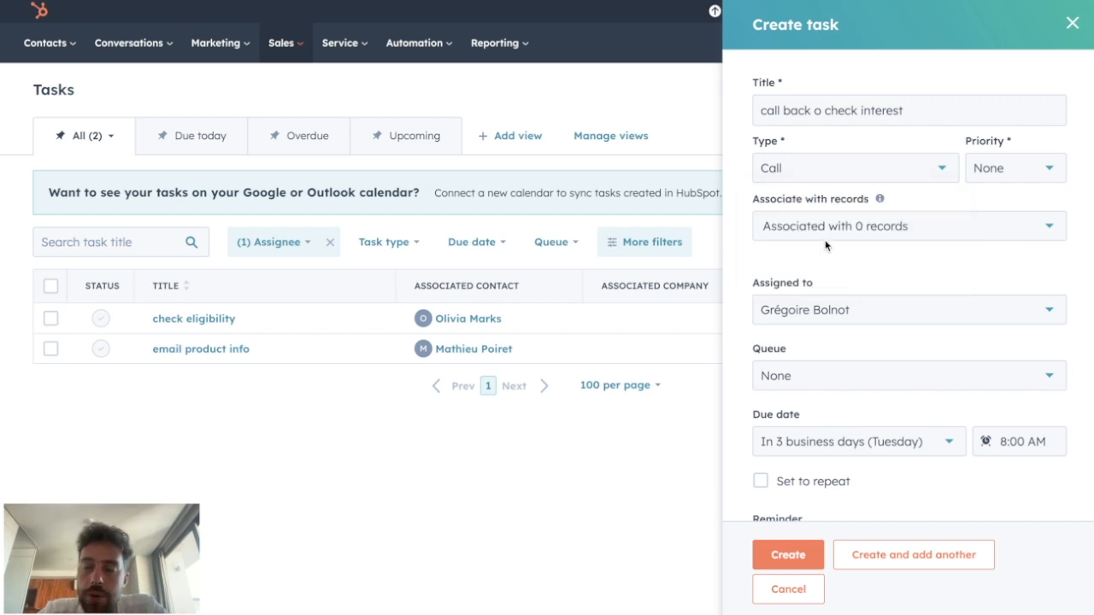
{"action": "left_click", "coordinate": [1026, 178]}
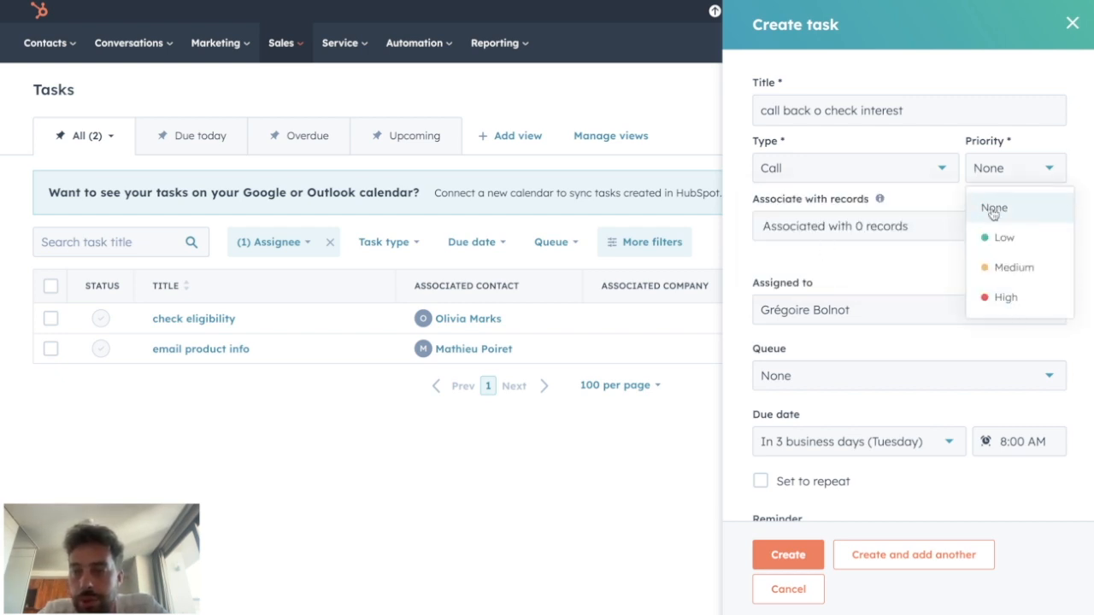
{"action": "left_click", "coordinate": [987, 299]}
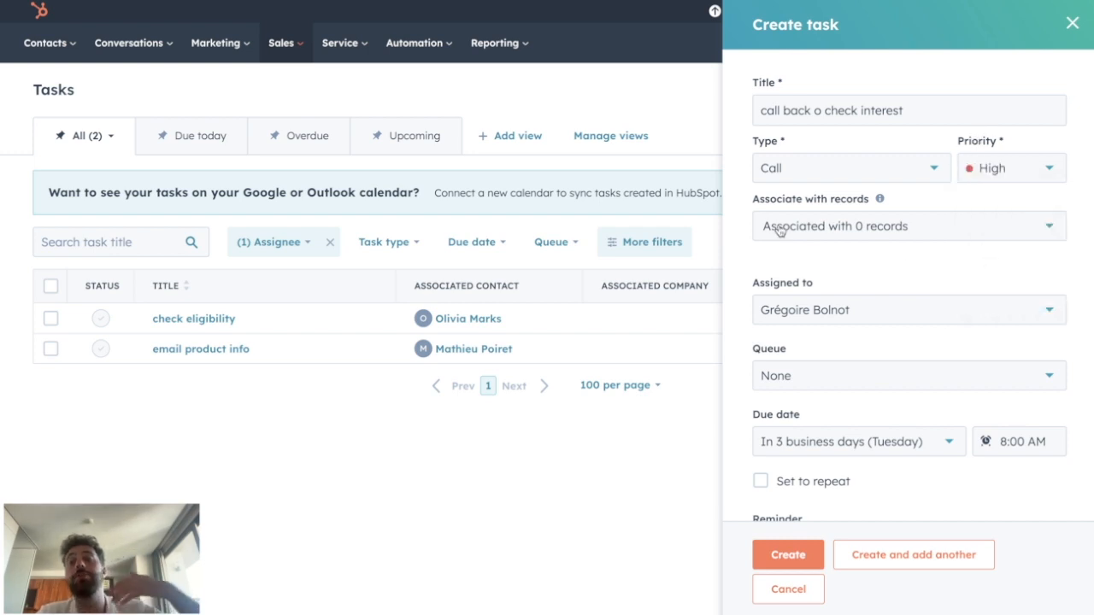
{"action": "left_click", "coordinate": [808, 109]}
{"action": "type", "text": "t"}
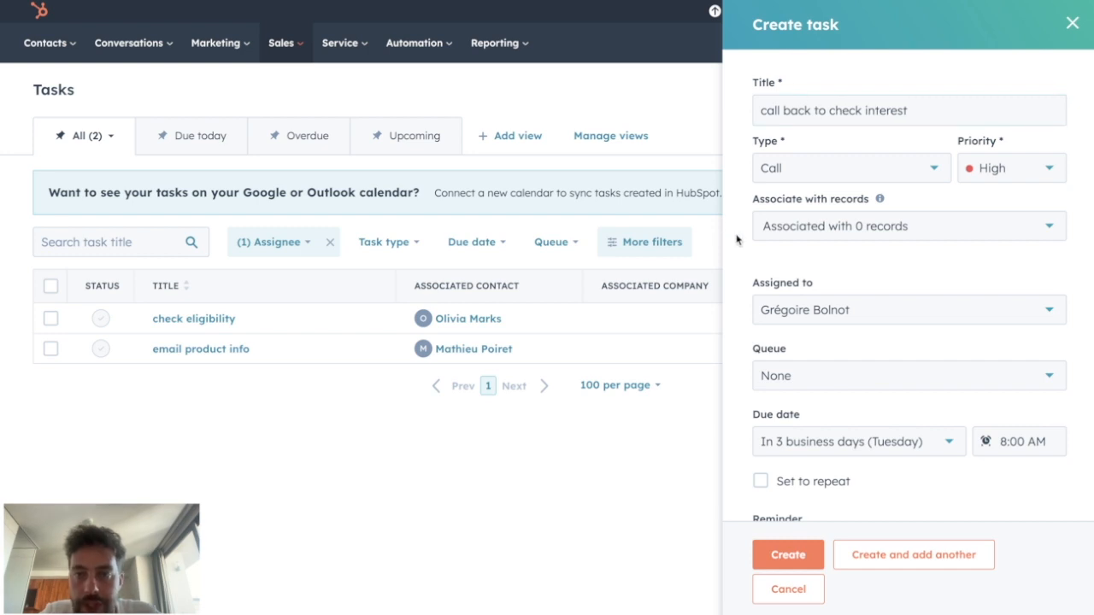
Find the contact by first name, associate the new task with that record, and check the available assignees
{"action": "left_click", "coordinate": [844, 231]}
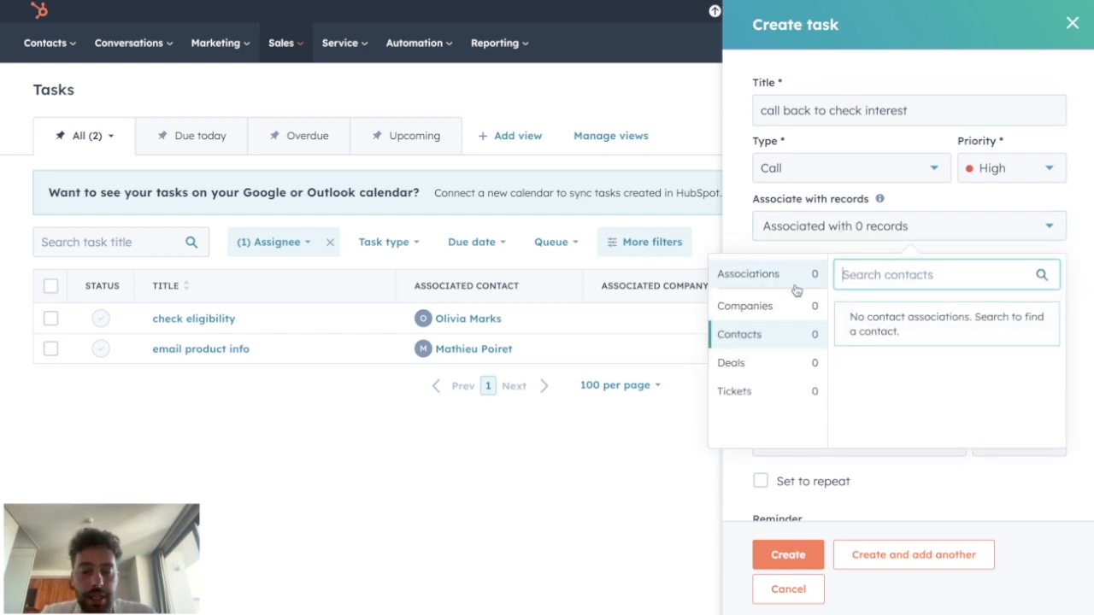
{"action": "type", "text": "jock"}
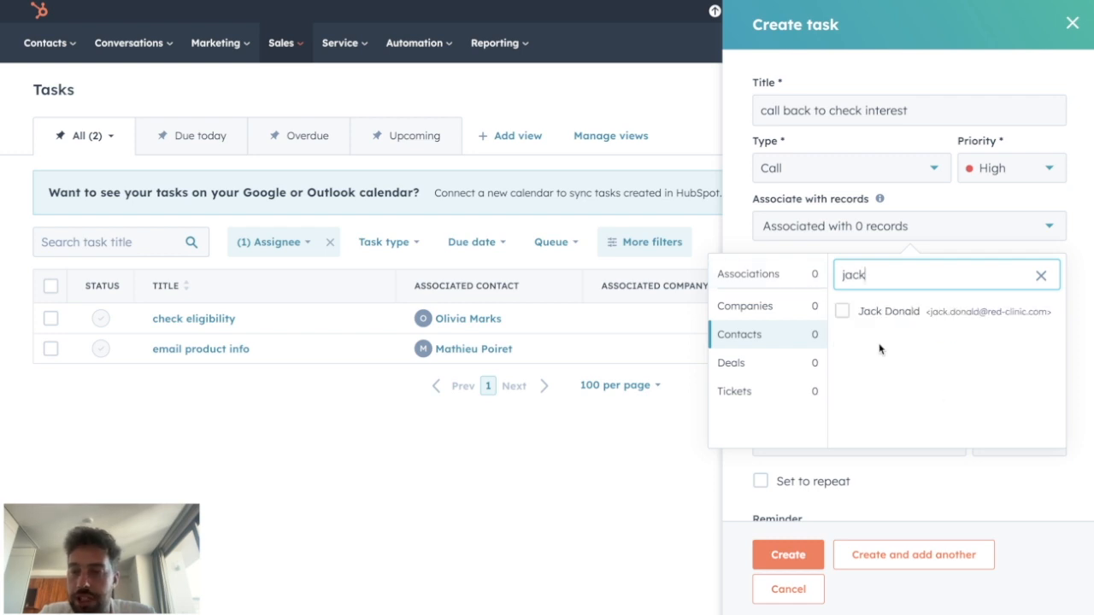
{"action": "left_click", "coordinate": [843, 314]}
{"action": "left_click", "coordinate": [741, 214]}
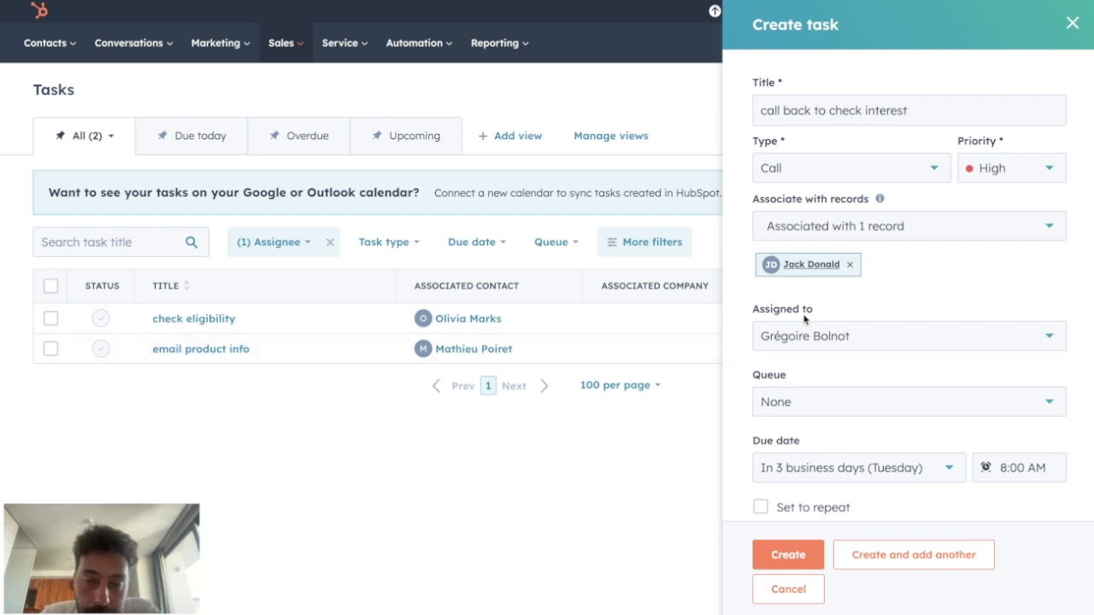
{"action": "left_click", "coordinate": [911, 350]}
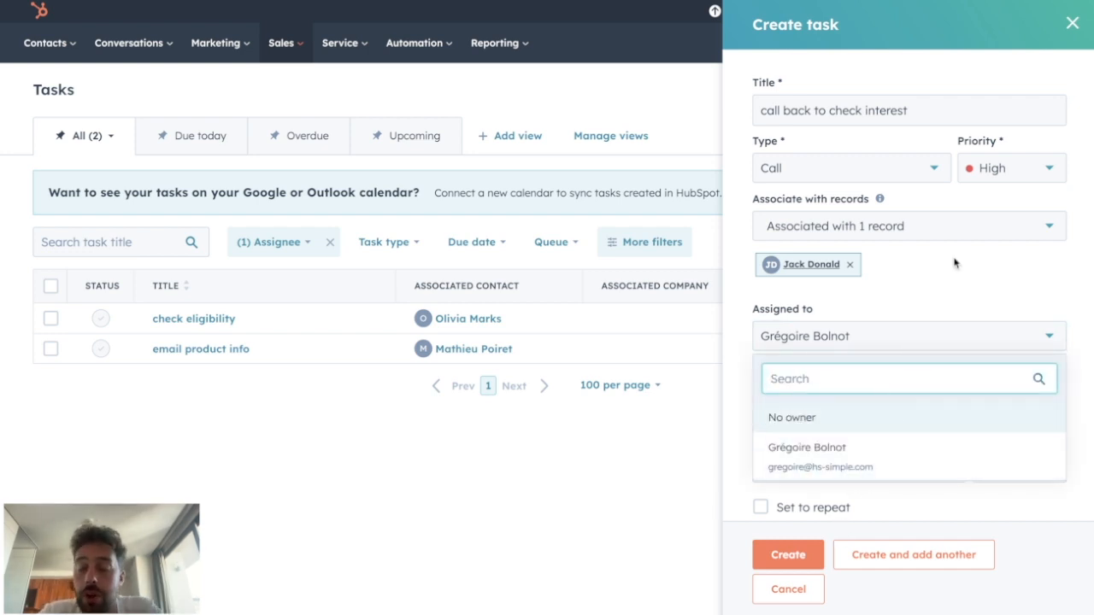
Set the new task's due date to the custom date 01/18/2024 at 8:00 AM
{"action": "scroll", "coordinate": [948, 285], "scroll_direction": "down", "scroll_amount": 3}
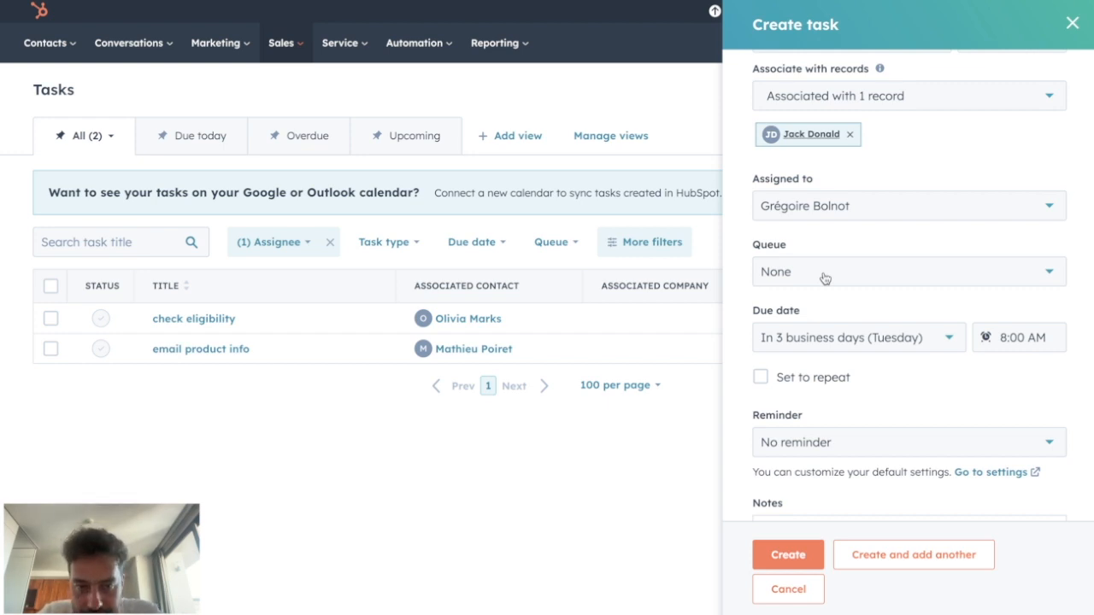
{"action": "left_click", "coordinate": [793, 346]}
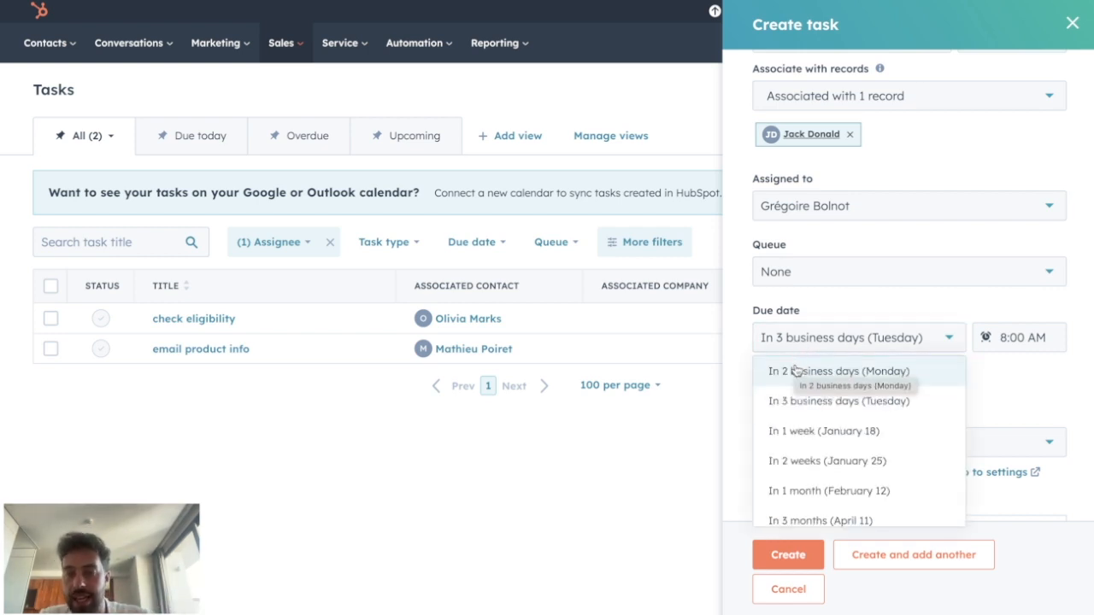
{"action": "scroll", "coordinate": [918, 411], "scroll_direction": "down", "scroll_amount": 2}
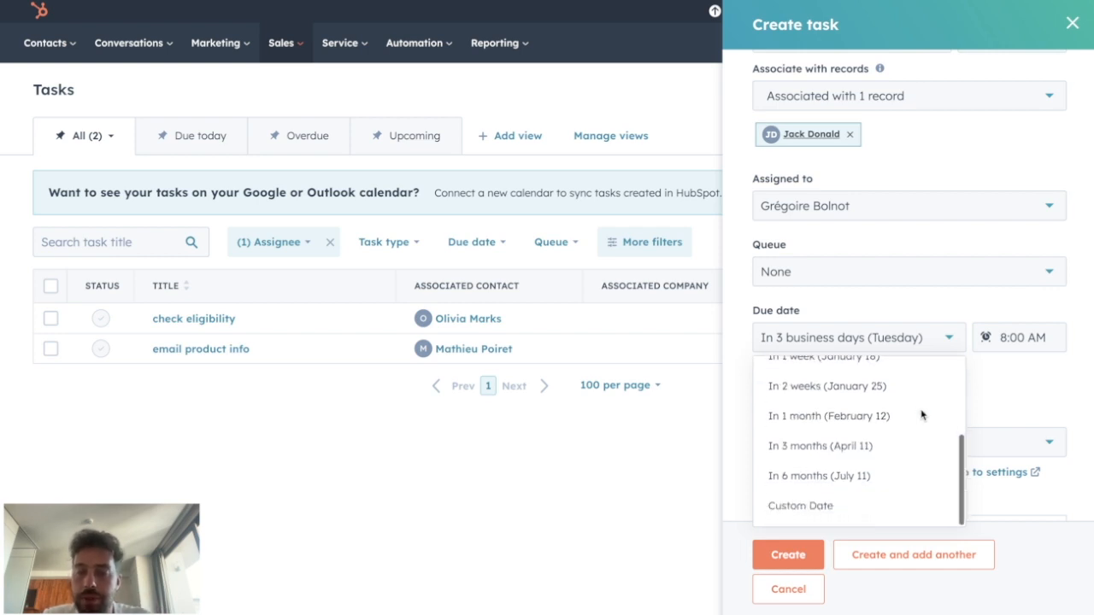
{"action": "left_click", "coordinate": [820, 501]}
{"action": "left_click", "coordinate": [896, 487]}
{"action": "left_click", "coordinate": [1007, 342]}
{"action": "left_click", "coordinate": [836, 393]}
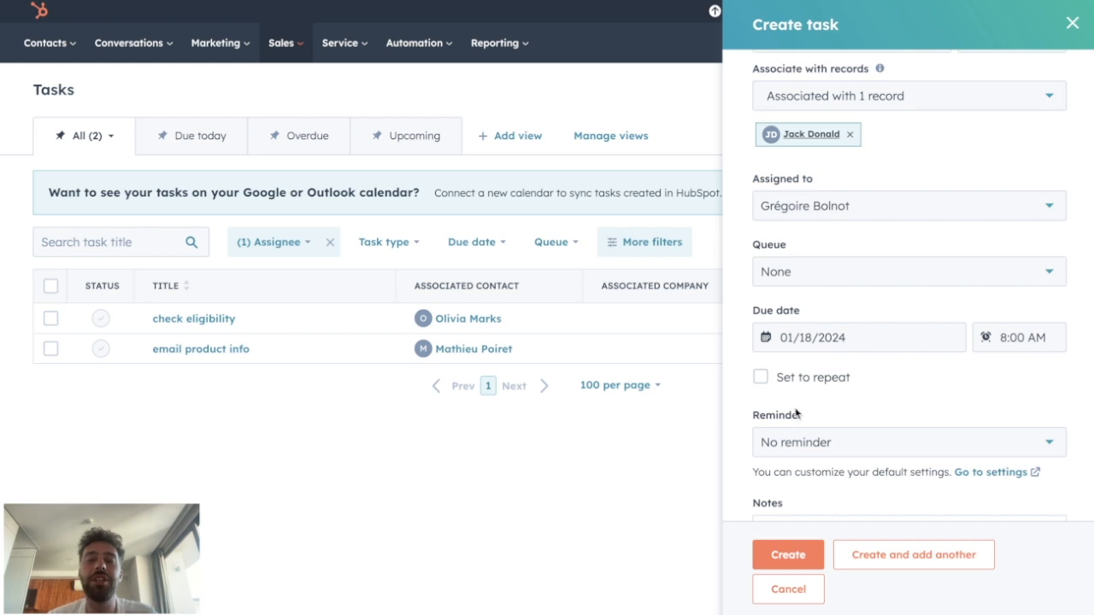
Set the new task to repeat every 4 months
{"action": "left_click", "coordinate": [761, 379]}
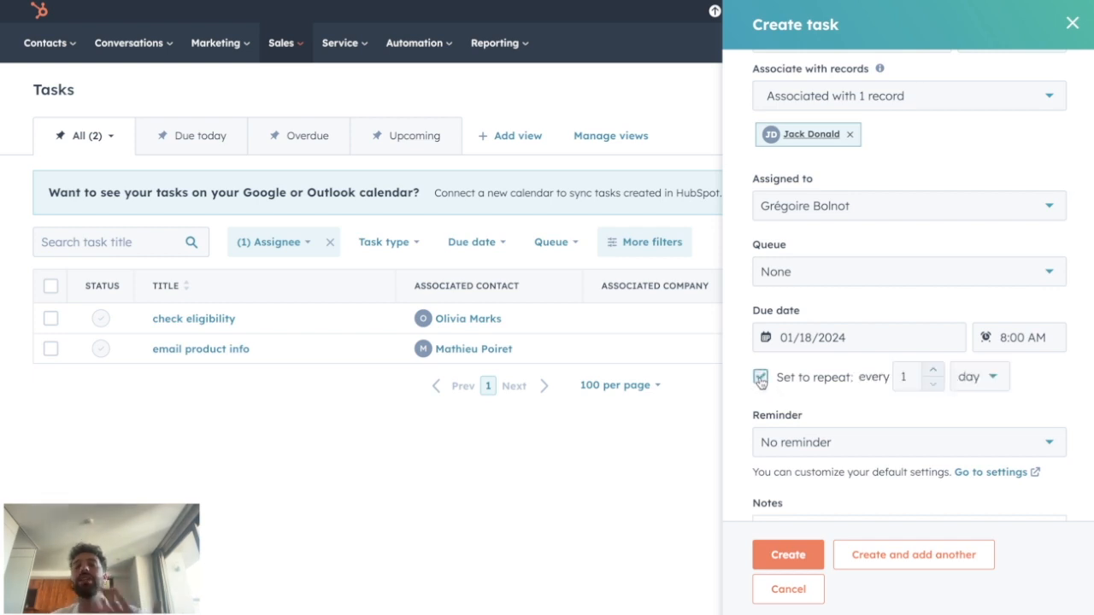
{"action": "left_click", "coordinate": [959, 387]}
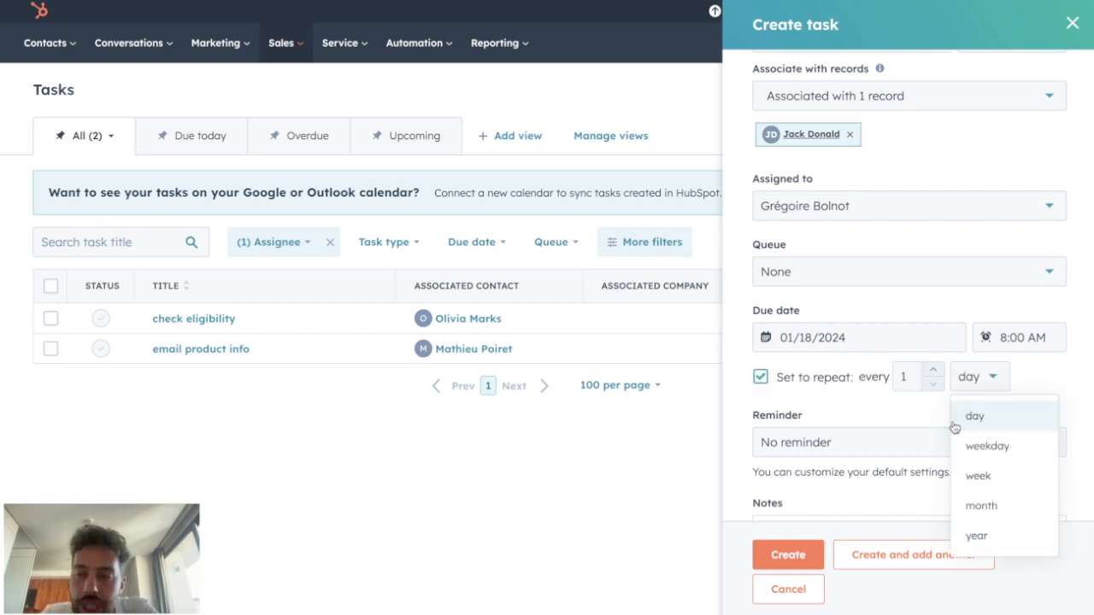
{"action": "left_click", "coordinate": [977, 505]}
{"action": "left_click", "coordinate": [934, 371]}
{"action": "left_click", "coordinate": [934, 370]}
{"action": "left_click", "coordinate": [934, 371]}
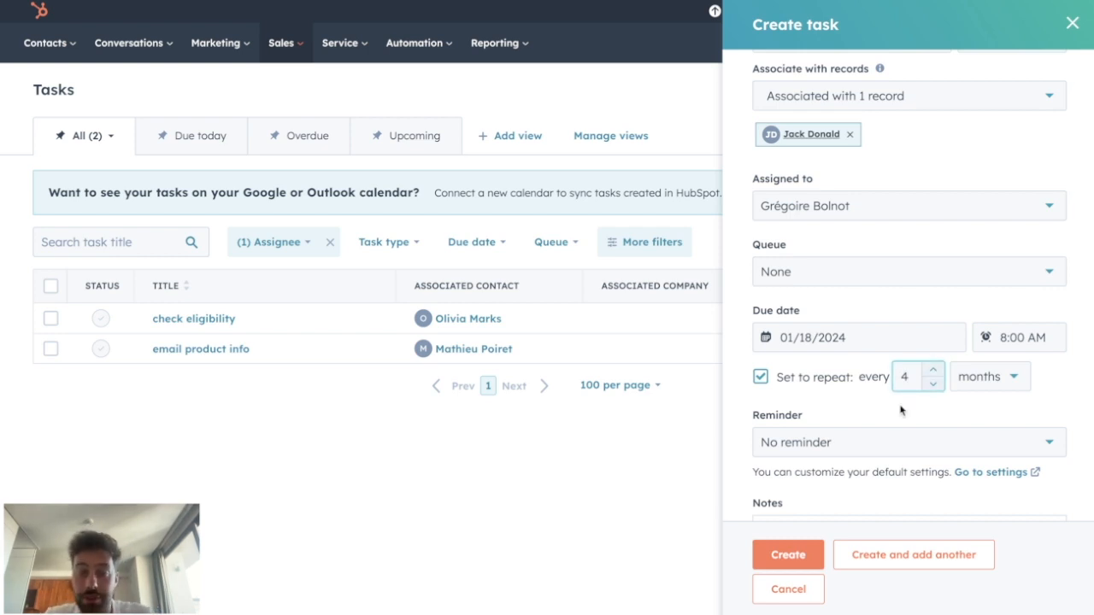
Check the new task's reminder options without choosing one and go to its notes field
{"action": "left_click", "coordinate": [870, 452]}
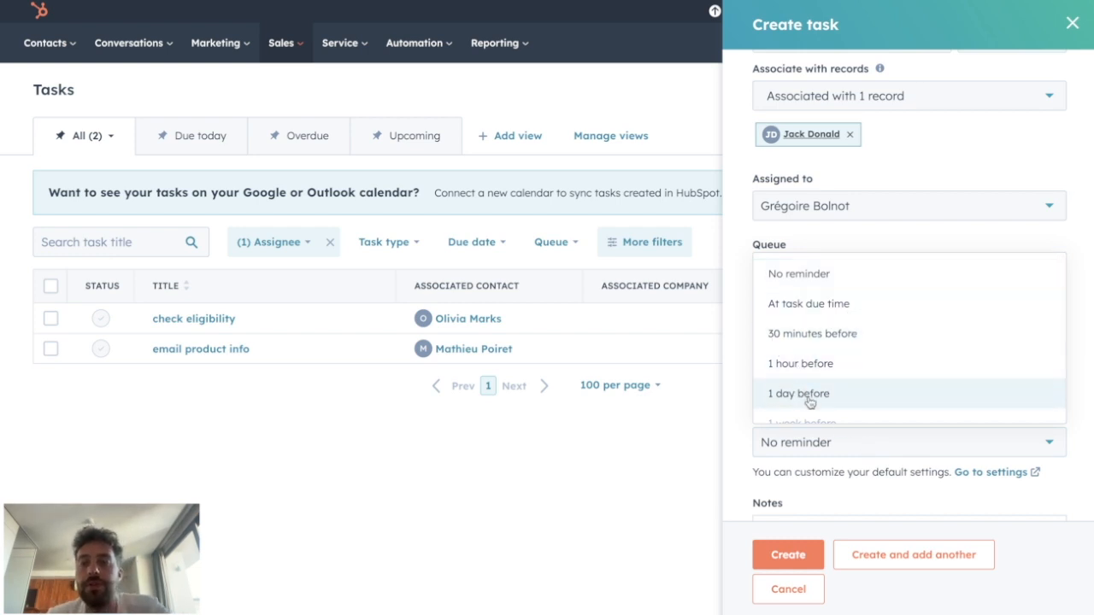
{"action": "left_click", "coordinate": [735, 404]}
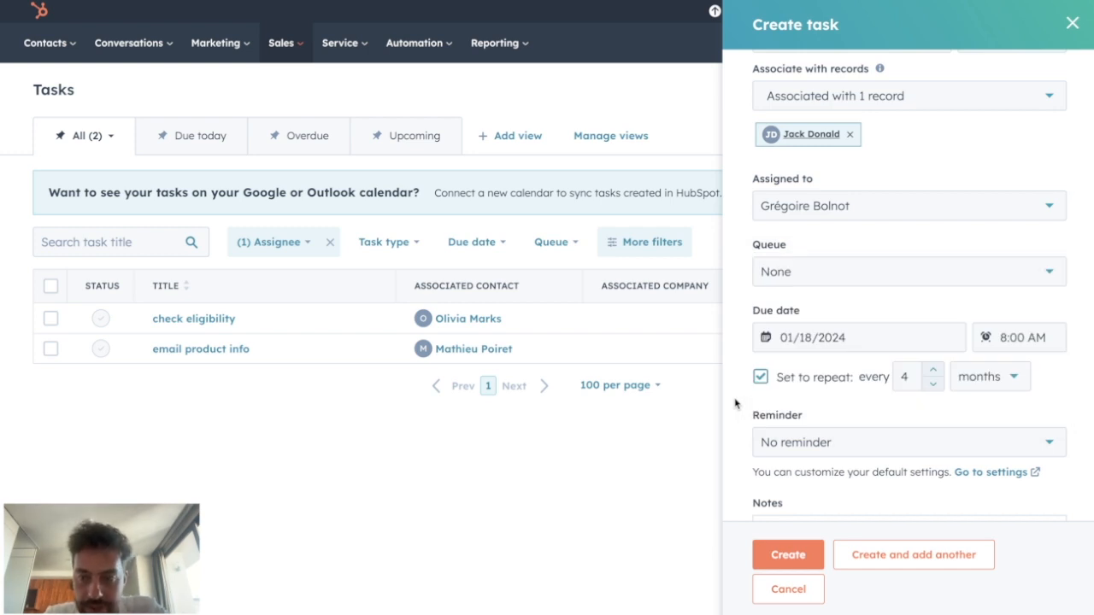
{"action": "scroll", "coordinate": [820, 401], "scroll_direction": "down", "scroll_amount": 2}
{"action": "left_click", "coordinate": [828, 412]}
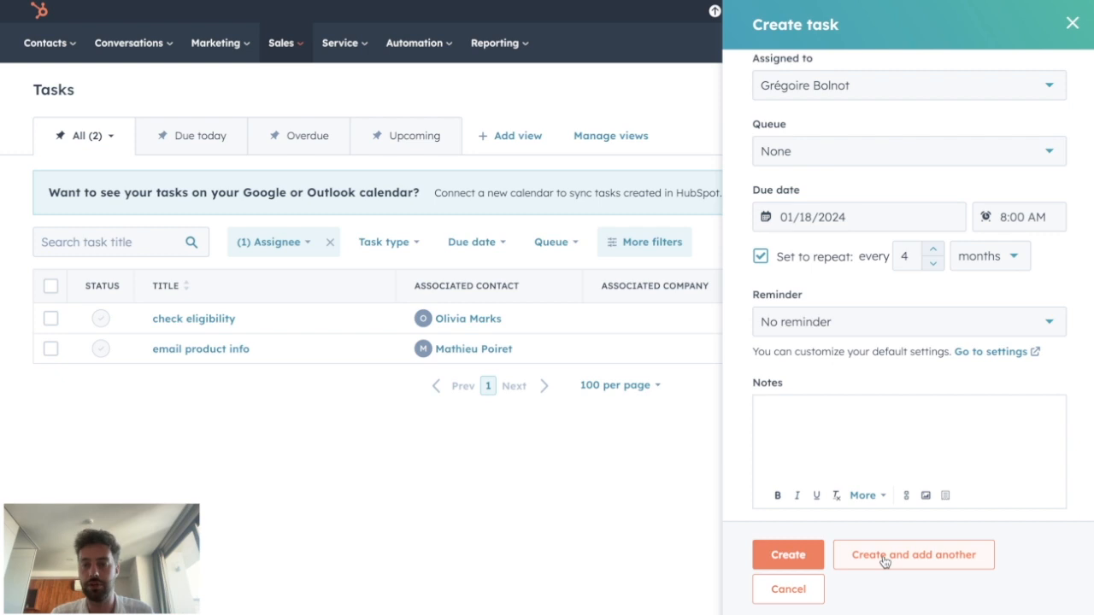
Create the new task with the details entered in the form
{"action": "left_click", "coordinate": [788, 555]}
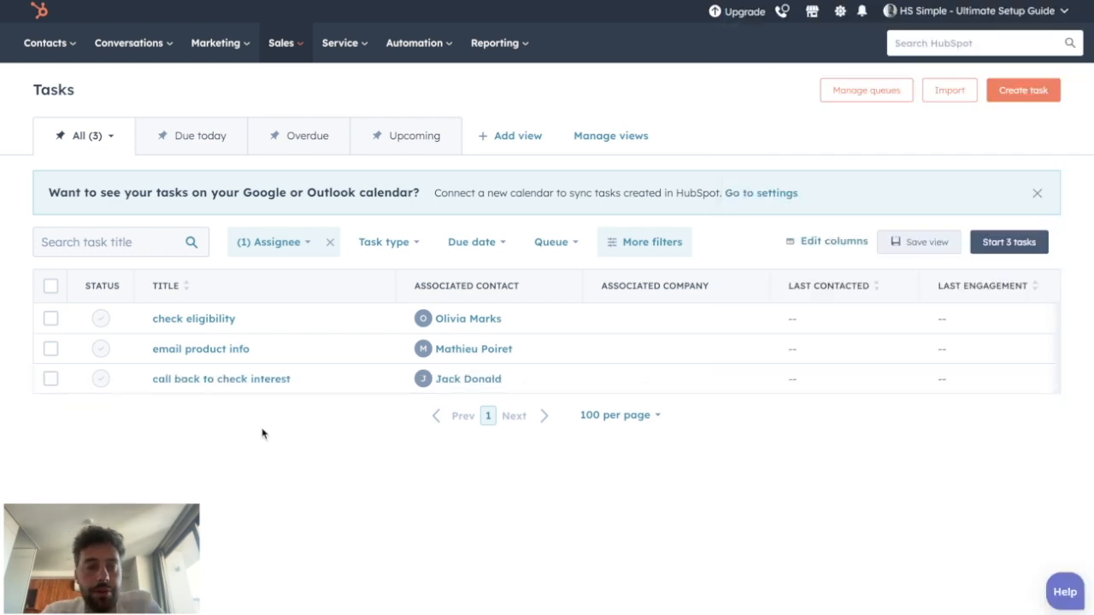
{"action": "left_click_drag", "start_coordinate": [166, 427], "coordinate": [175, 376]}
{"action": "left_click", "coordinate": [187, 471]}
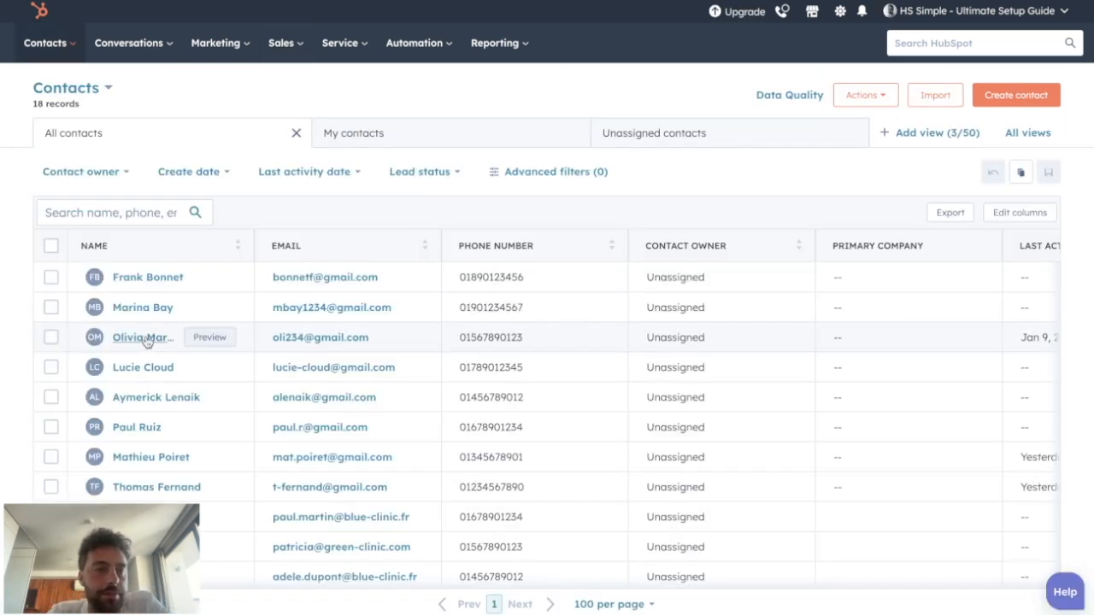
Open the record of the contact linked to the check eligibility task and start a new task there with a placeholder title
{"action": "left_click", "coordinate": [143, 339]}
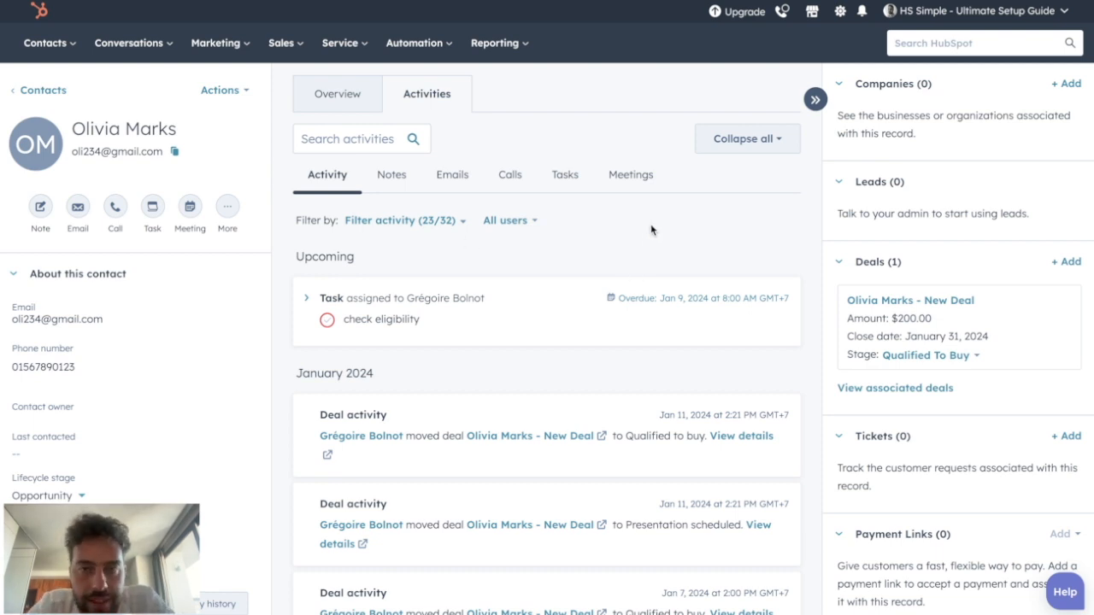
{"action": "left_click", "coordinate": [558, 176]}
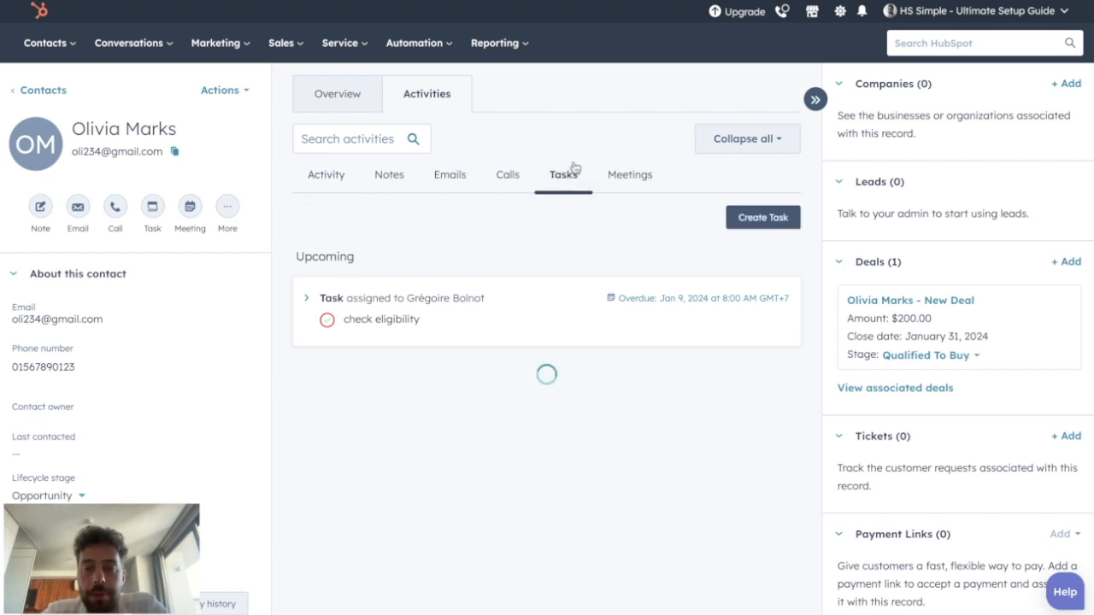
{"action": "left_click", "coordinate": [772, 220]}
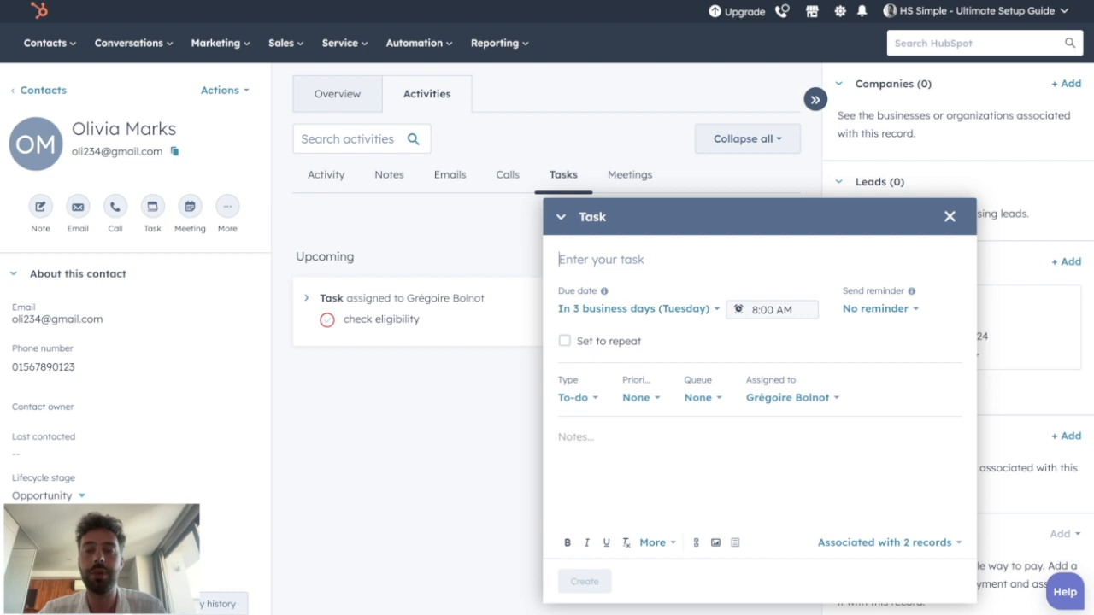
{"action": "type", "text": "sfjqo"}
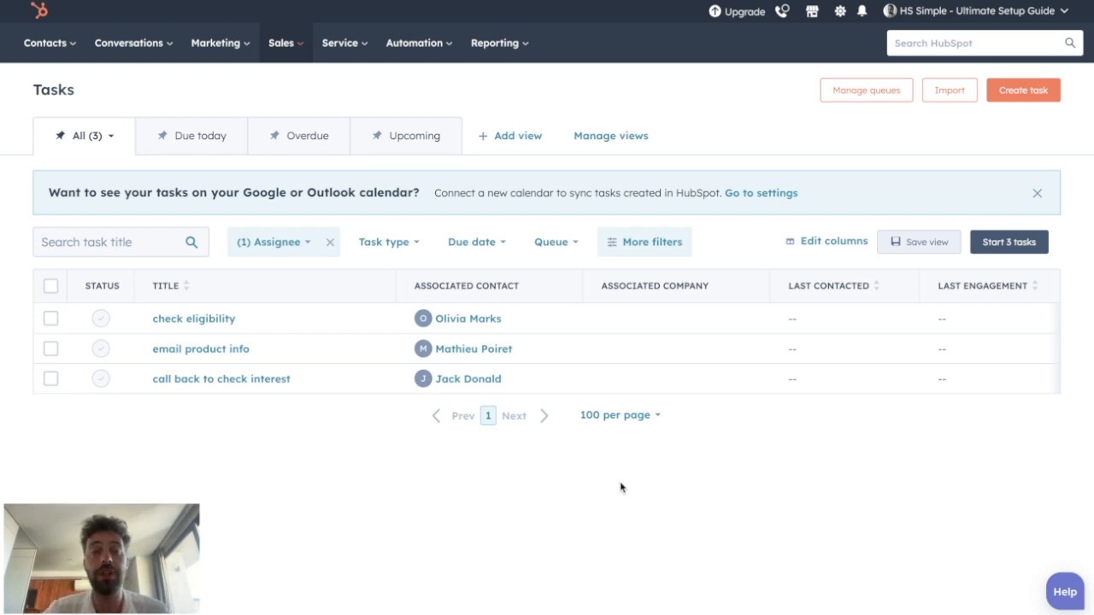
Open the unnamed workflow dated 2024-01-11 and add a Create task action below its enrollment trigger
{"action": "mouse_move", "coordinate": [418, 42]}
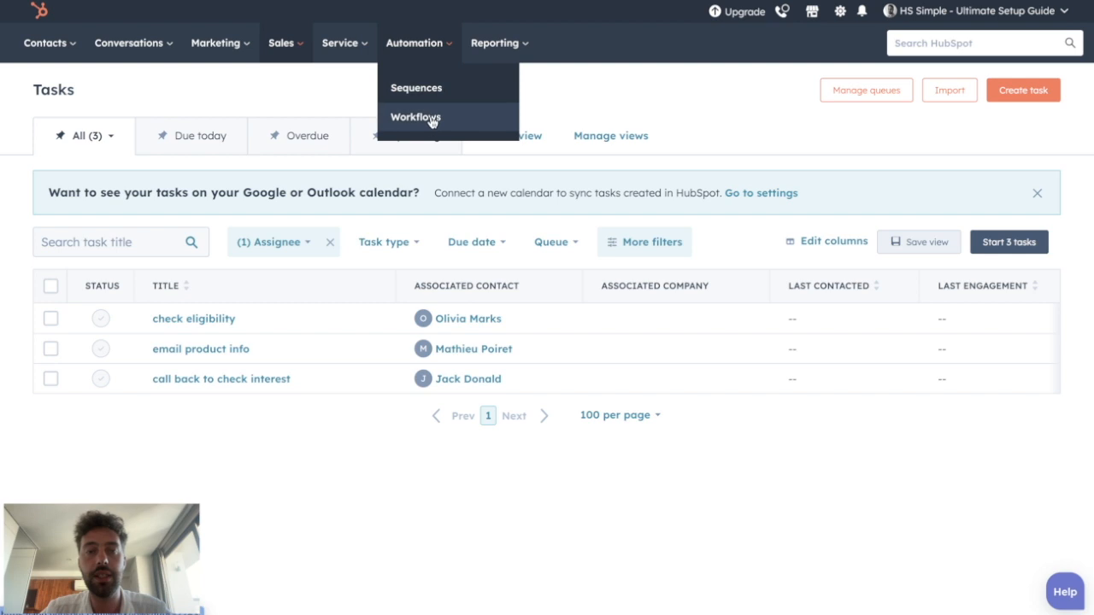
{"action": "left_click", "coordinate": [432, 122]}
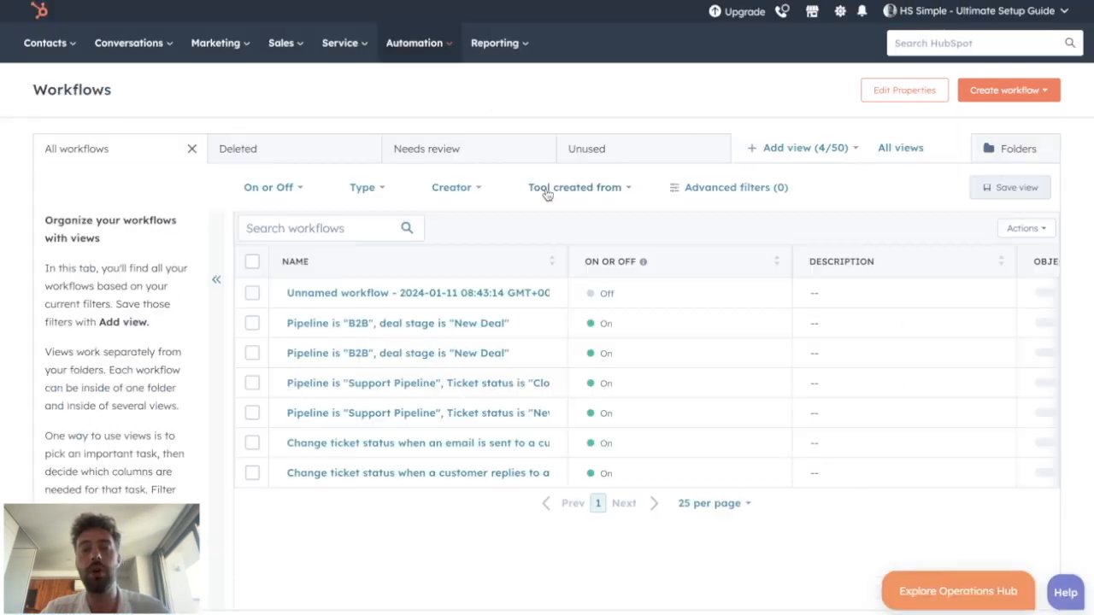
{"action": "left_click", "coordinate": [524, 292]}
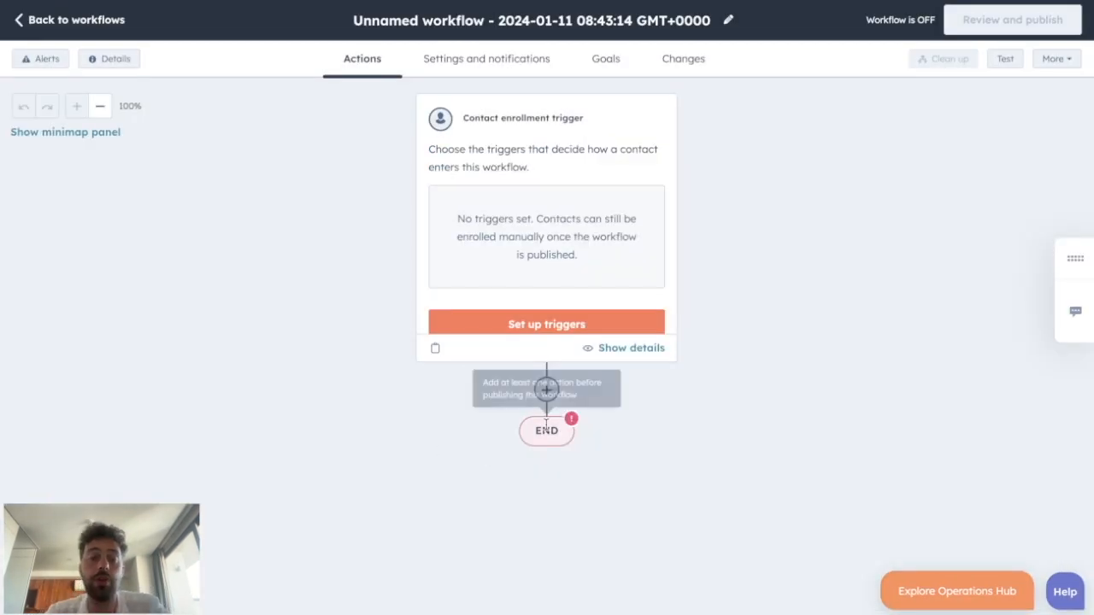
{"action": "left_click", "coordinate": [547, 389]}
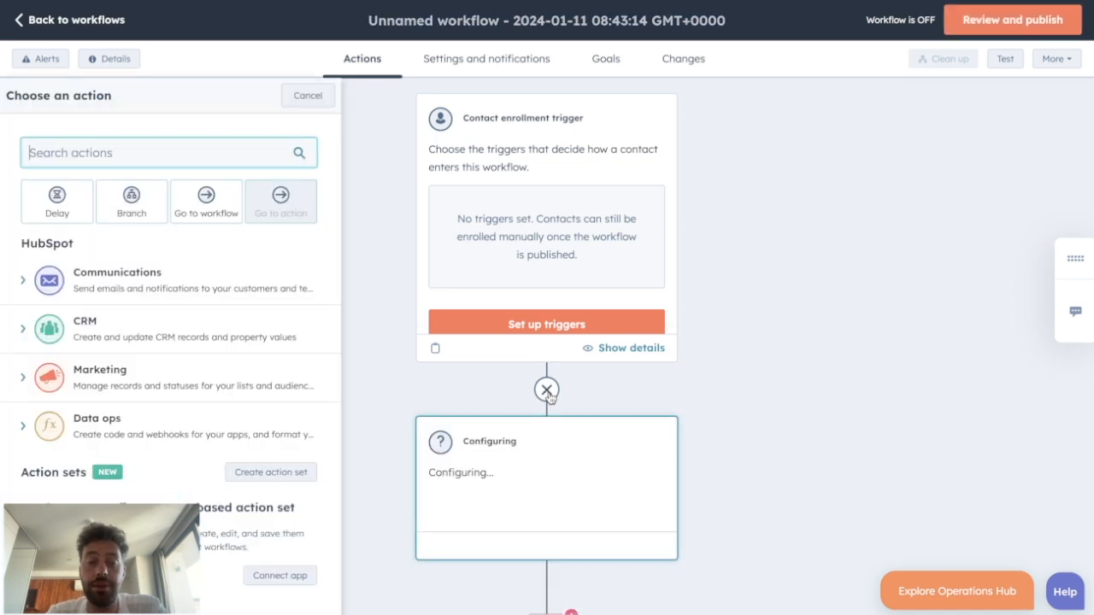
{"action": "left_click", "coordinate": [188, 337]}
{"action": "scroll", "coordinate": [145, 456], "scroll_direction": "down", "scroll_amount": 2}
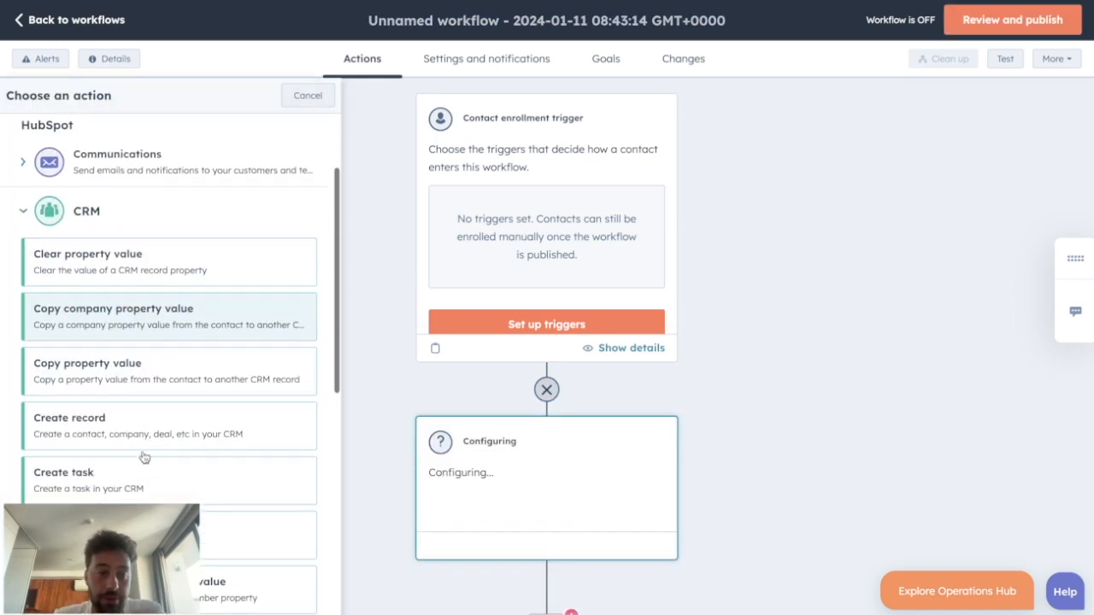
{"action": "left_click", "coordinate": [87, 447]}
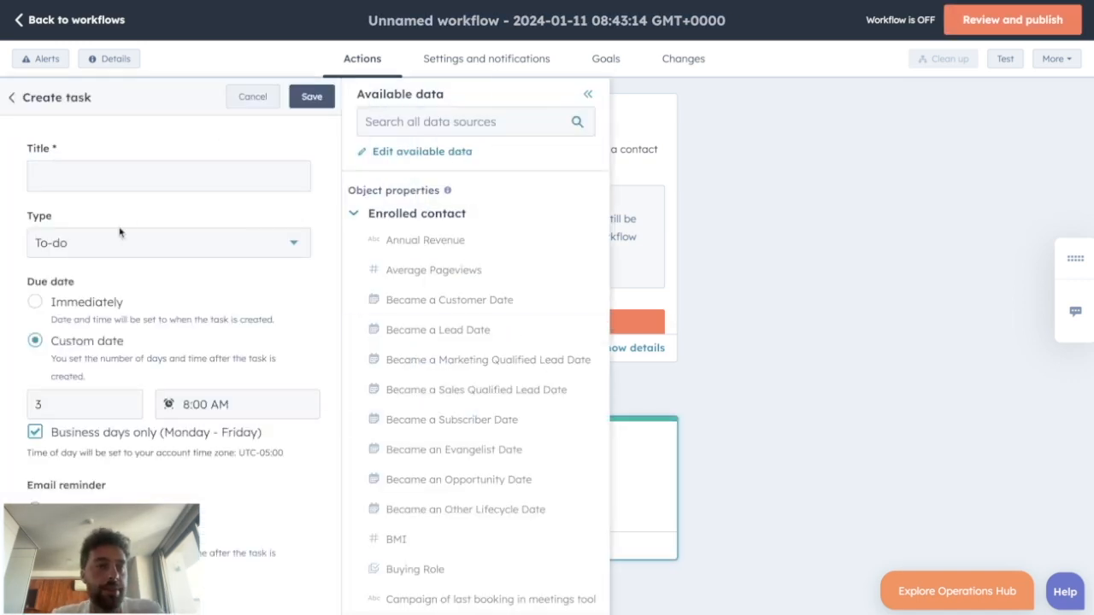
Title the workflow's task "call back", set its type to Call, and save the action
{"action": "scroll", "coordinate": [49, 180], "scroll_direction": "down", "scroll_amount": 5}
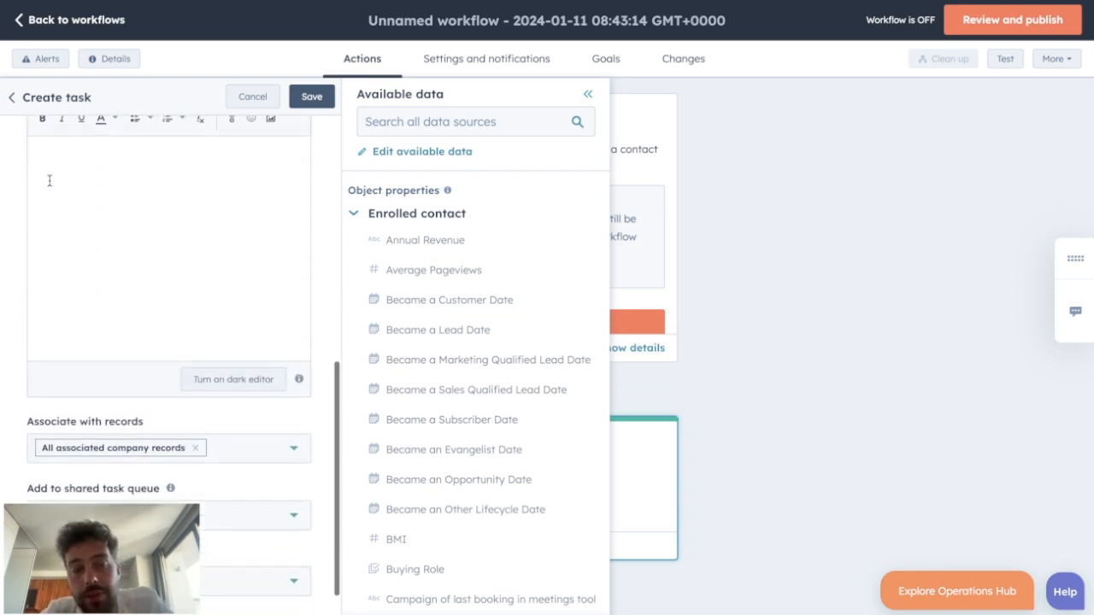
{"action": "scroll", "coordinate": [210, 231], "scroll_direction": "up", "scroll_amount": 3}
{"action": "type", "text": "call back"}
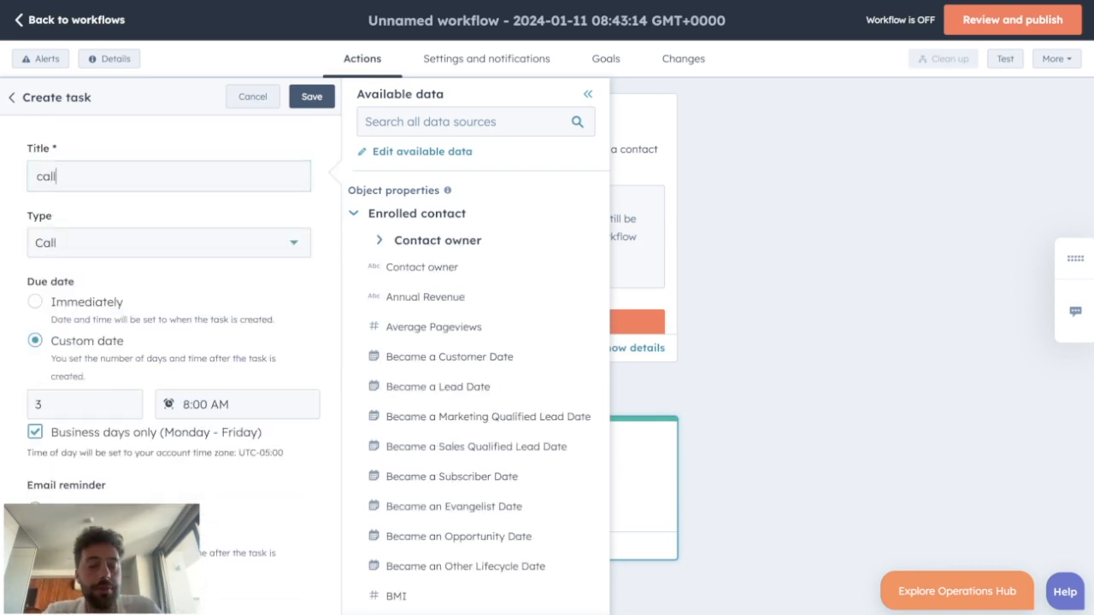
{"action": "left_click", "coordinate": [311, 99]}
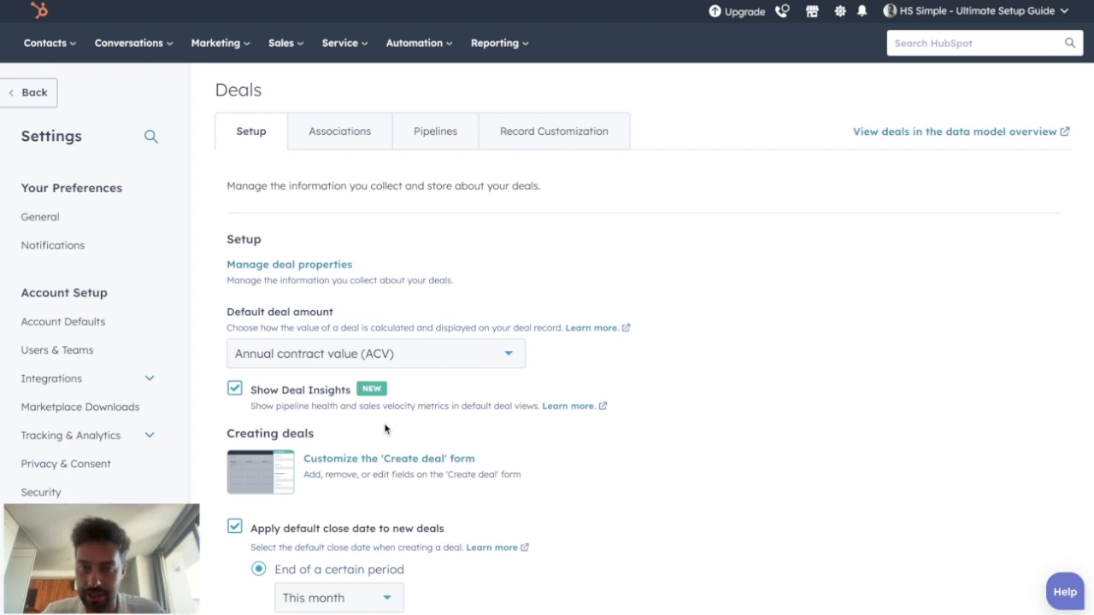
Go to the automation settings of the B2B deal pipeline and bring up its stage workflows
{"action": "left_click", "coordinate": [420, 139]}
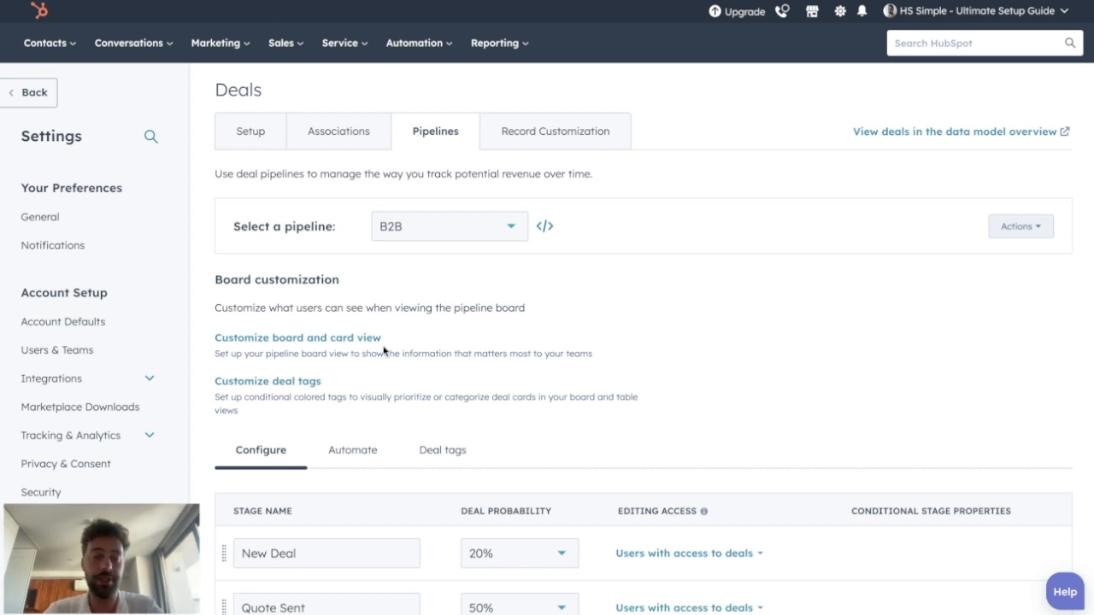
{"action": "left_click", "coordinate": [347, 458]}
{"action": "scroll", "coordinate": [359, 379], "scroll_direction": "down", "scroll_amount": 6}
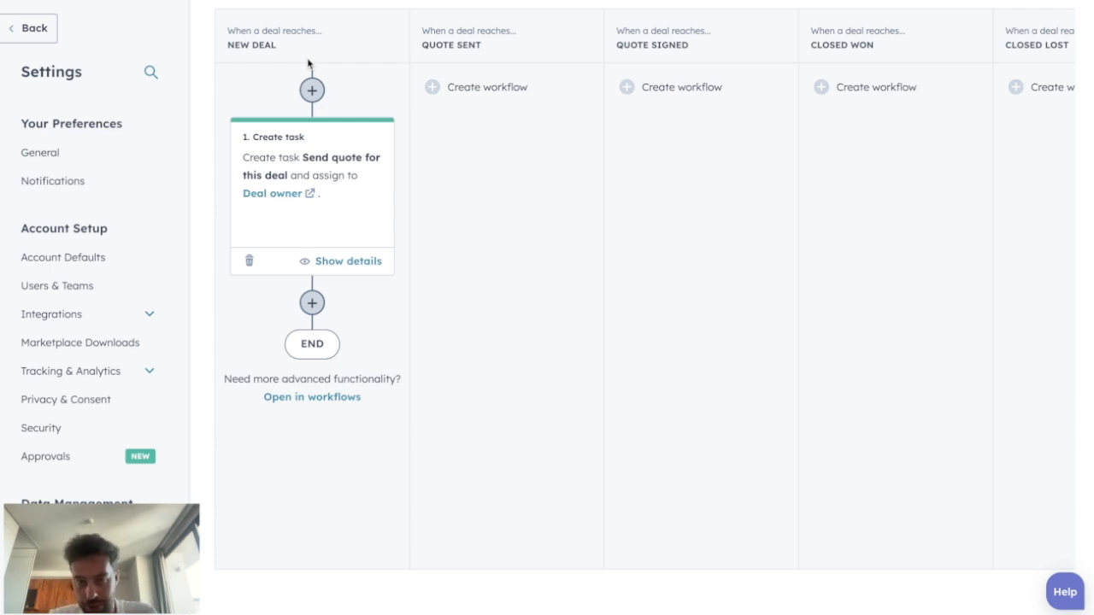
Create a workflow for the Quote Sent stage with a Create task action and review the action's fields
{"action": "left_click", "coordinate": [433, 89]}
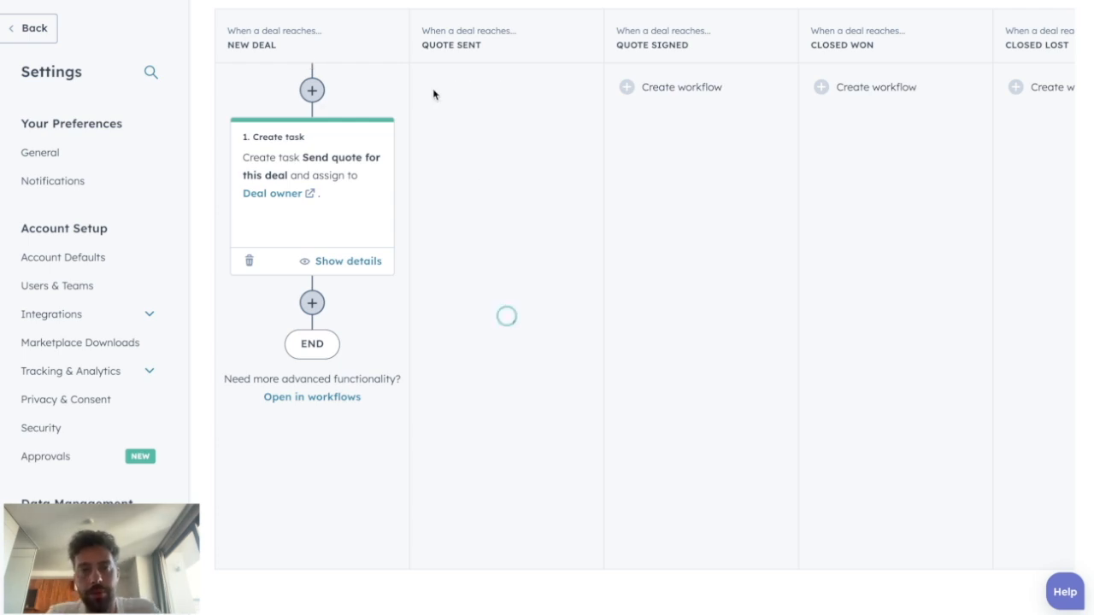
{"action": "left_click", "coordinate": [997, 213]}
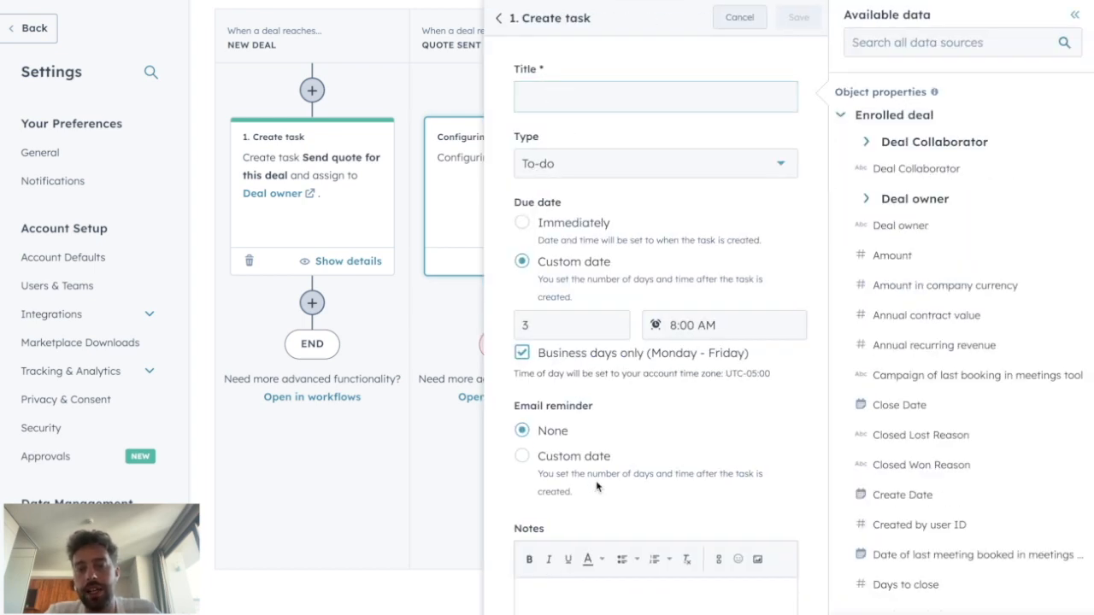
{"action": "scroll", "coordinate": [666, 458], "scroll_direction": "down", "scroll_amount": 3}
{"action": "scroll", "coordinate": [665, 457], "scroll_direction": "down", "scroll_amount": 4}
{"action": "scroll", "coordinate": [665, 457], "scroll_direction": "up", "scroll_amount": 7}
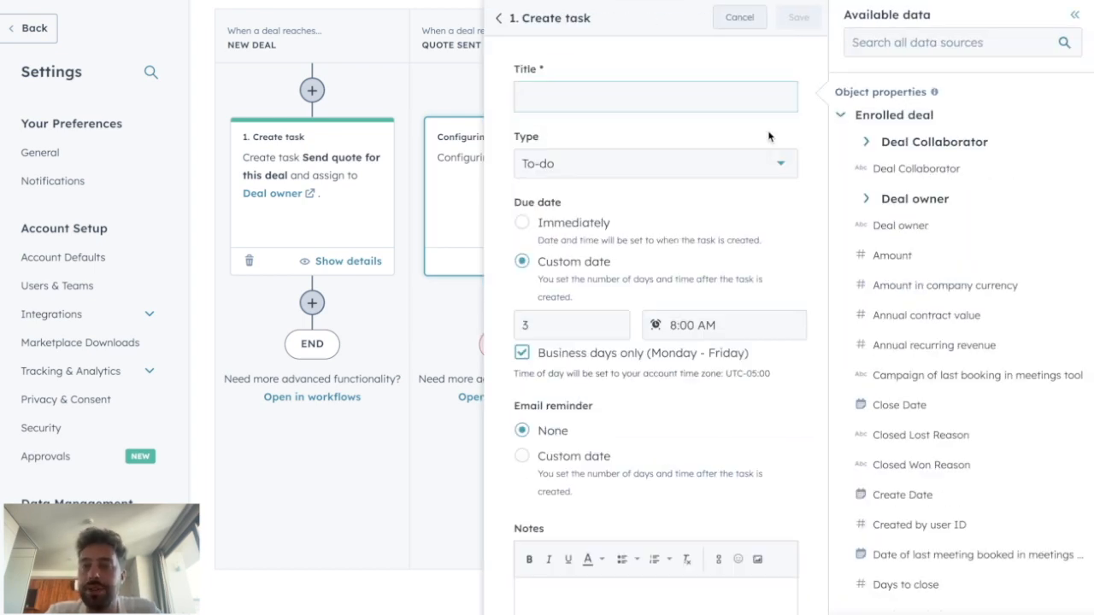